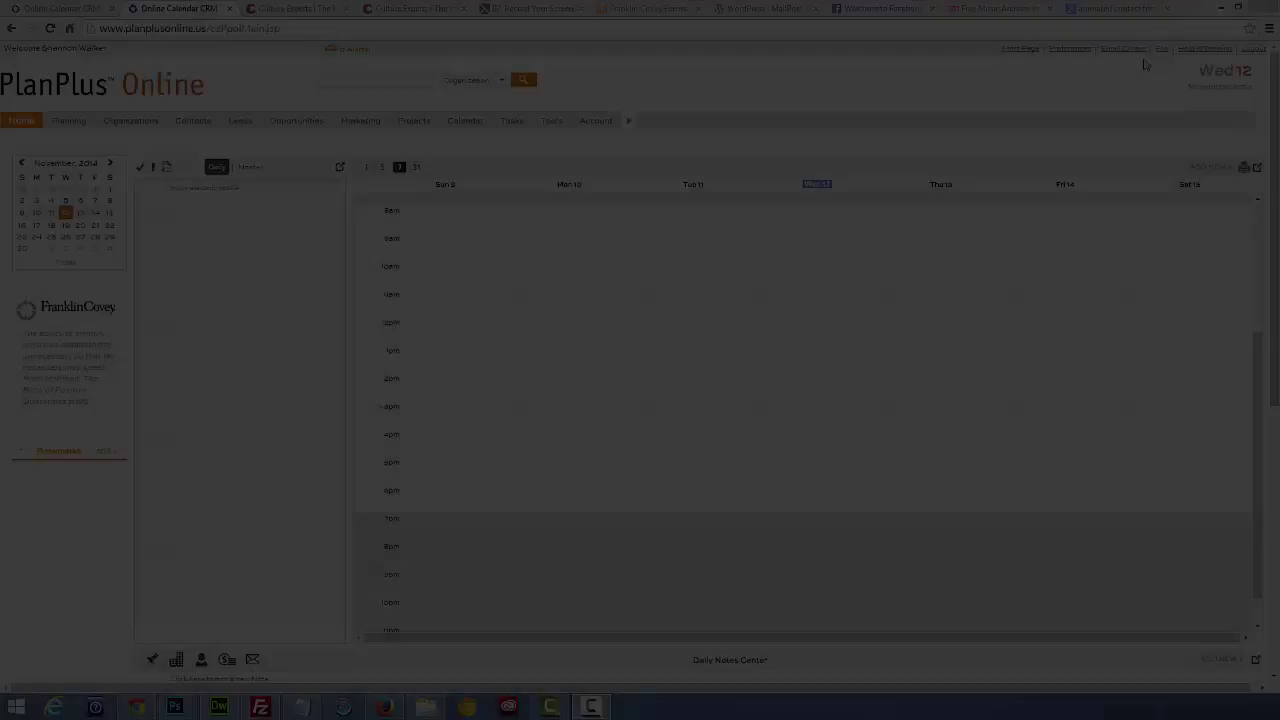
Step: Go to the Form Builder through the Tools menu
{"action": "left_click", "coordinate": [551, 120]}
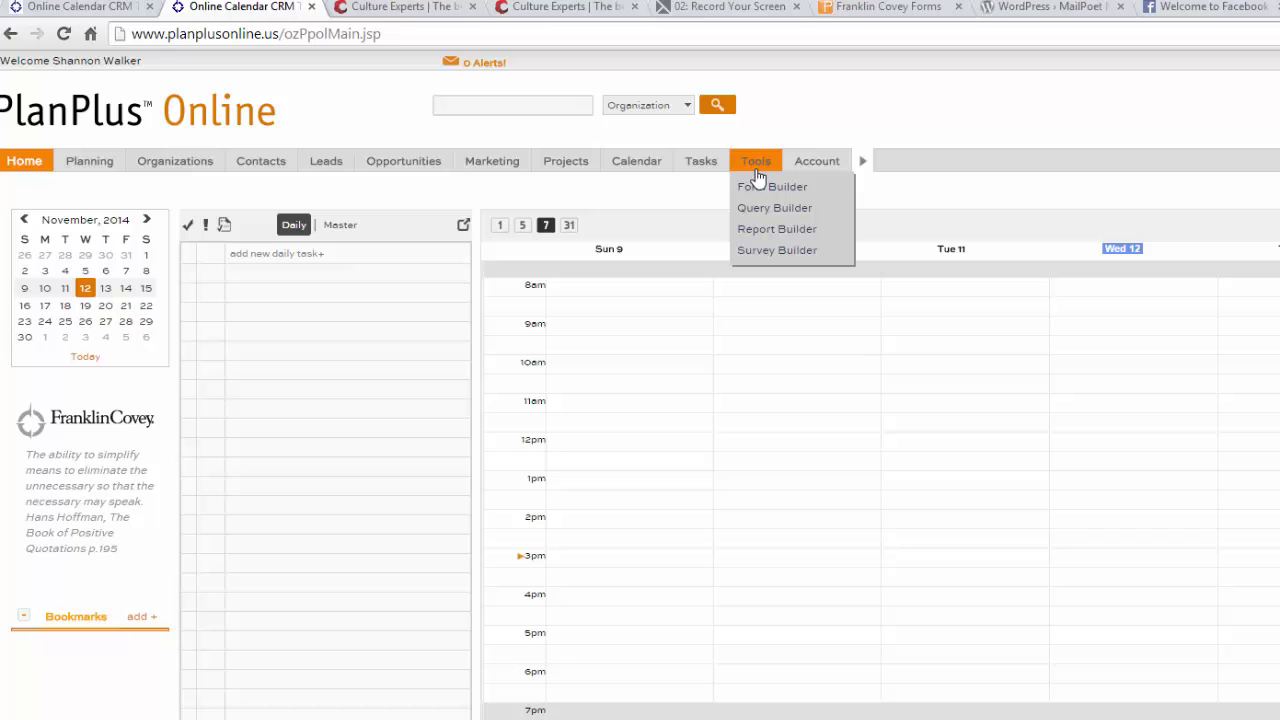
{"action": "left_click", "coordinate": [758, 189]}
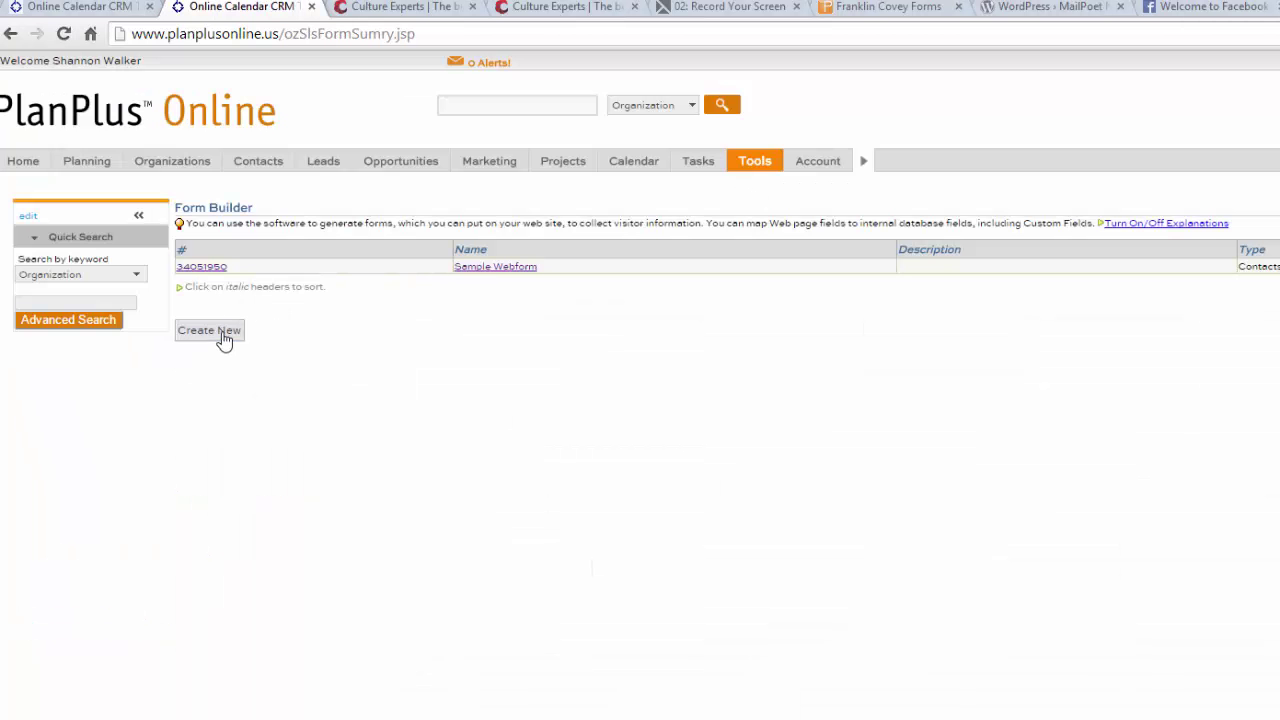
Step: Start a new web form named Sample Form with a placeholder description
{"action": "left_click", "coordinate": [223, 336]}
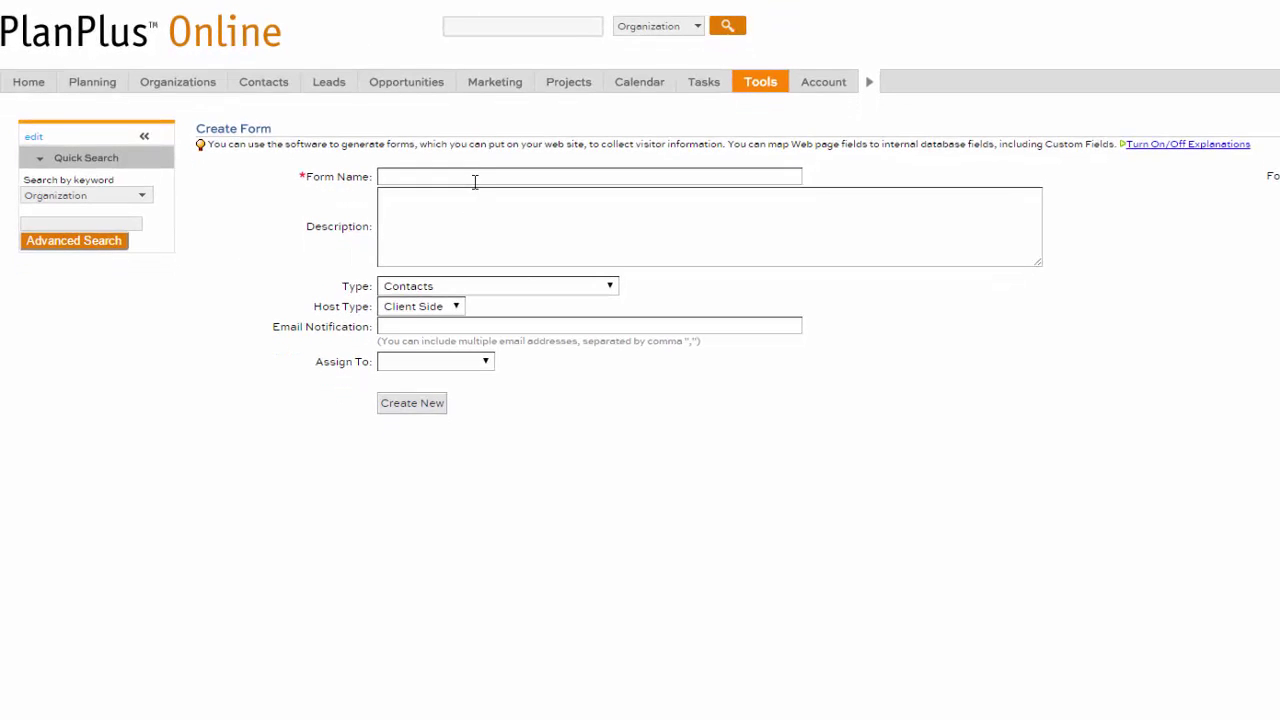
{"action": "left_click", "coordinate": [477, 180]}
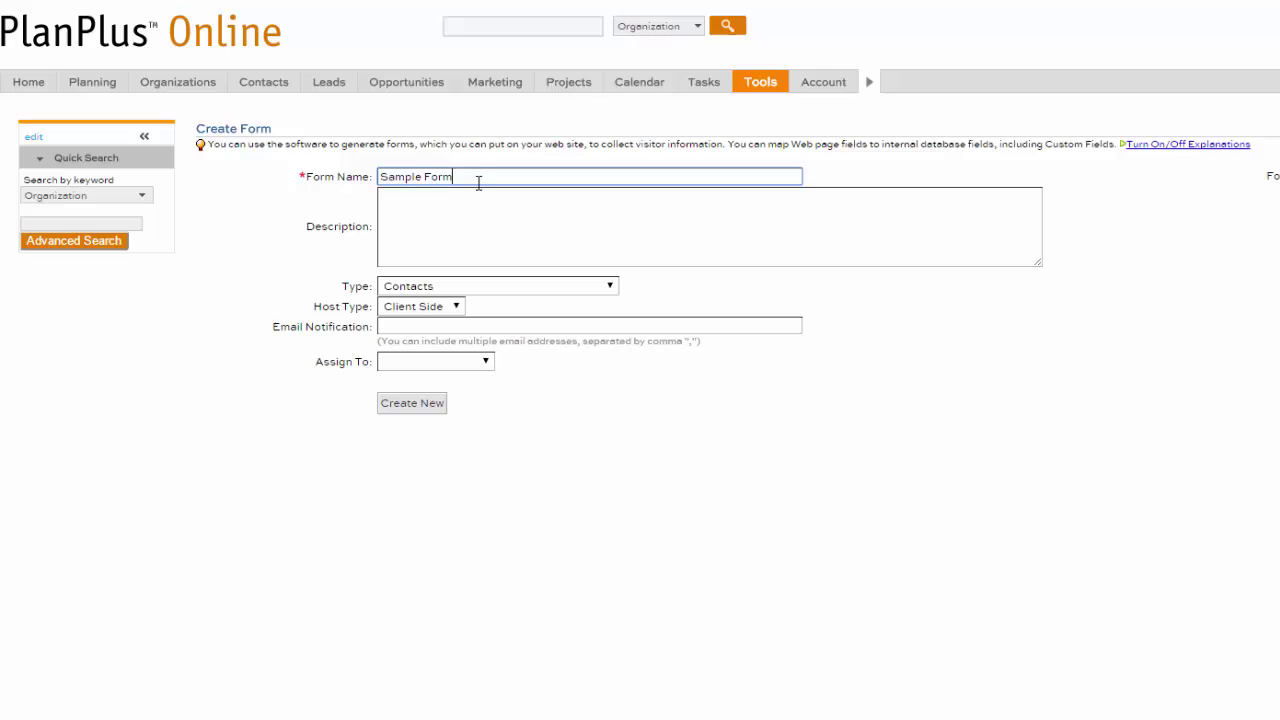
{"action": "key", "text": "Tab"}
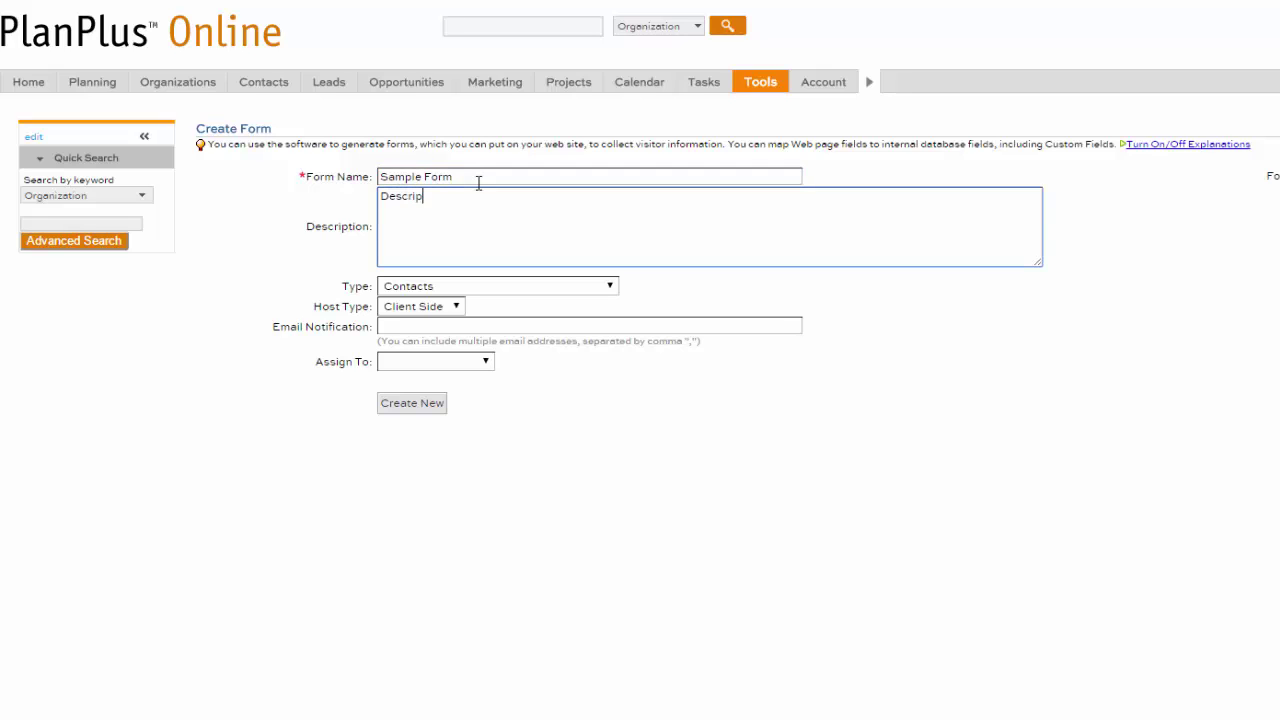
{"action": "type", "text": "Description goes here."}
Step: Keep the Contacts type and Client Side hosting, leave it unassigned, and enter the notification e-mail address
{"action": "left_click", "coordinate": [612, 287]}
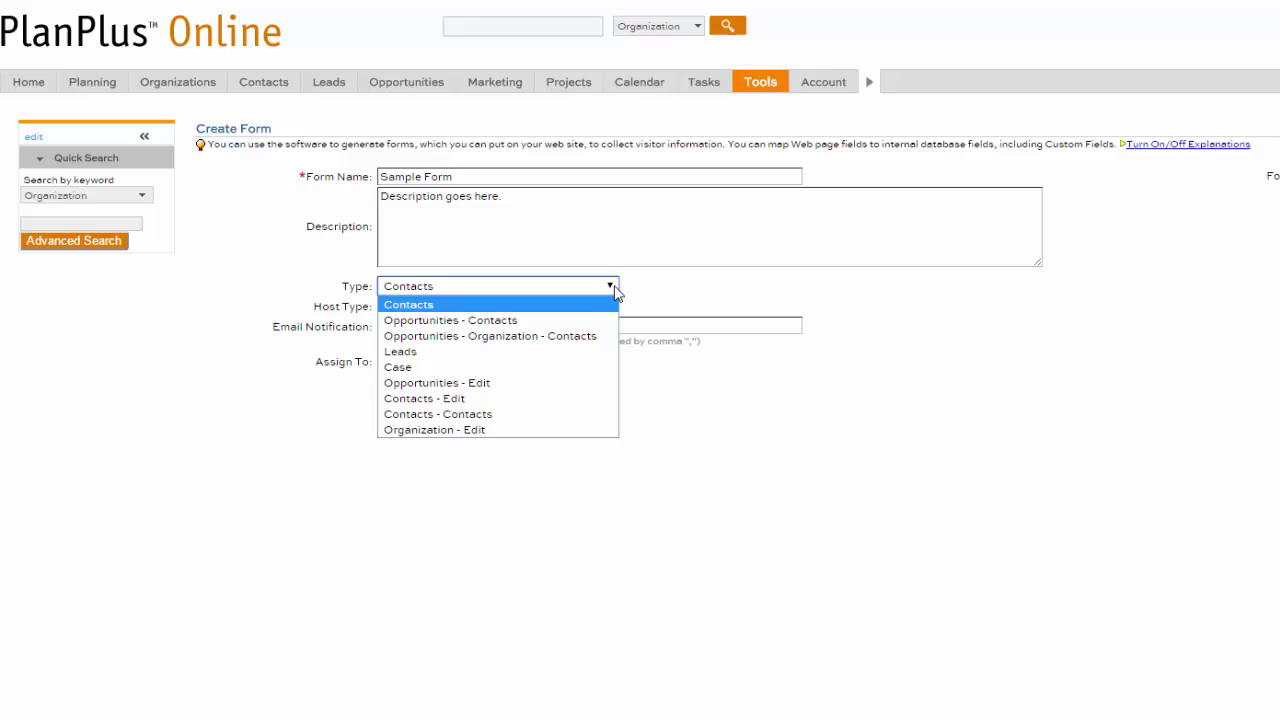
{"action": "left_click", "coordinate": [484, 304]}
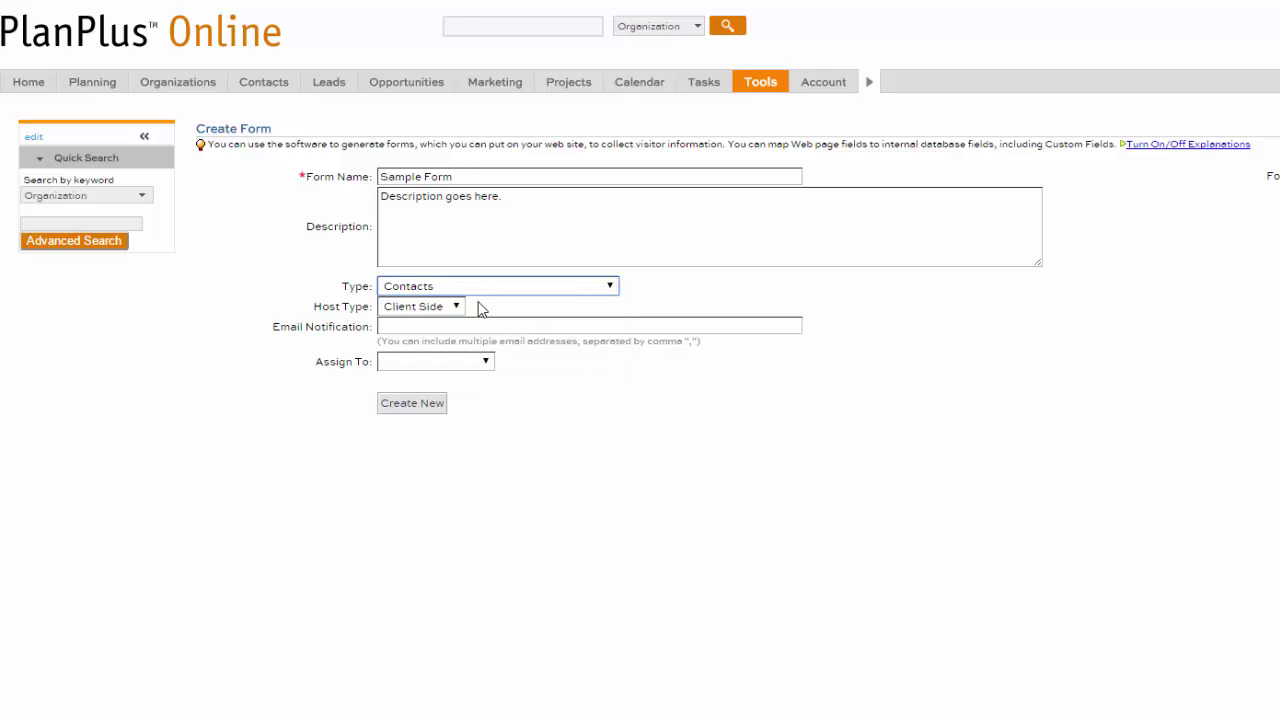
{"action": "left_click", "coordinate": [445, 307]}
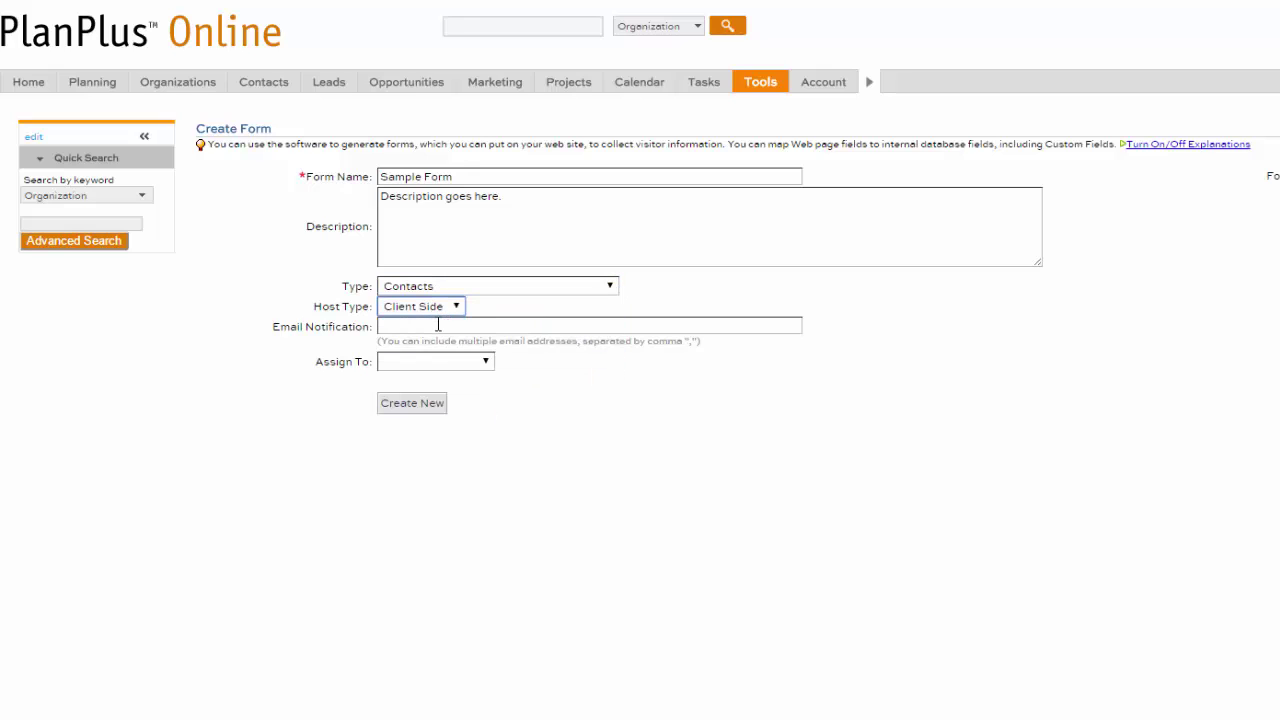
{"action": "left_click", "coordinate": [448, 365]}
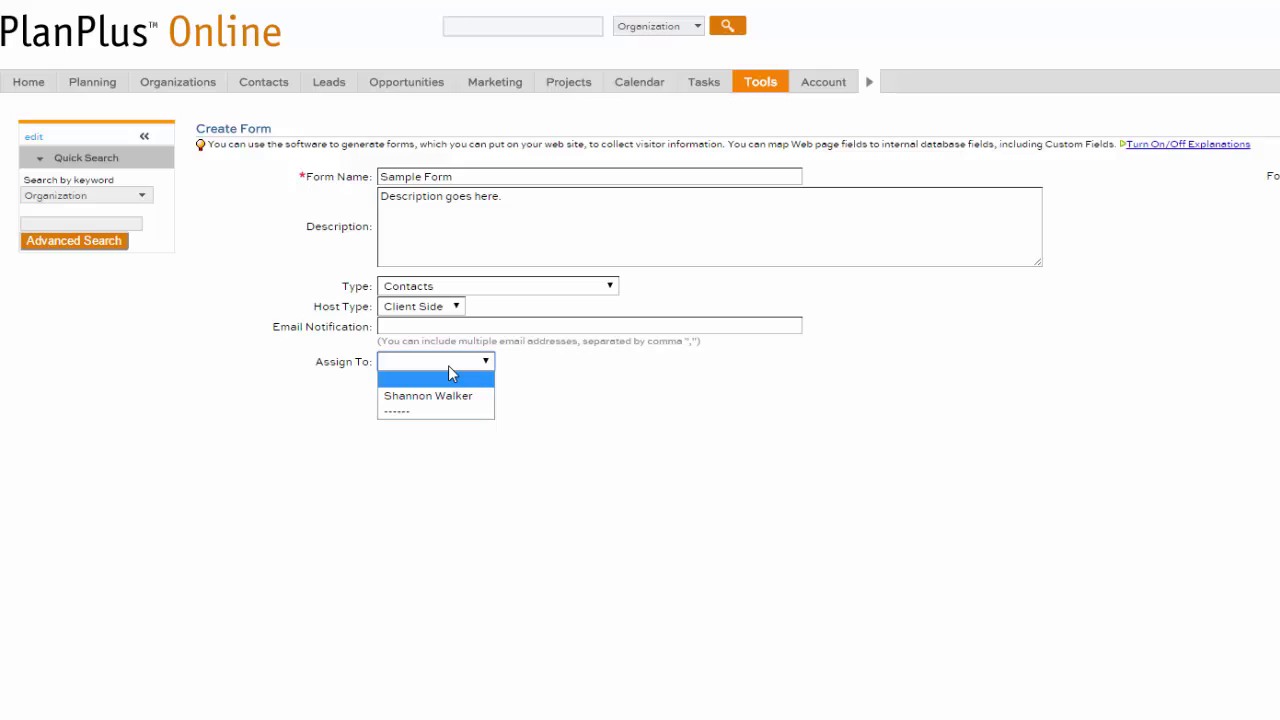
{"action": "left_click", "coordinate": [448, 376]}
{"action": "left_click", "coordinate": [487, 327]}
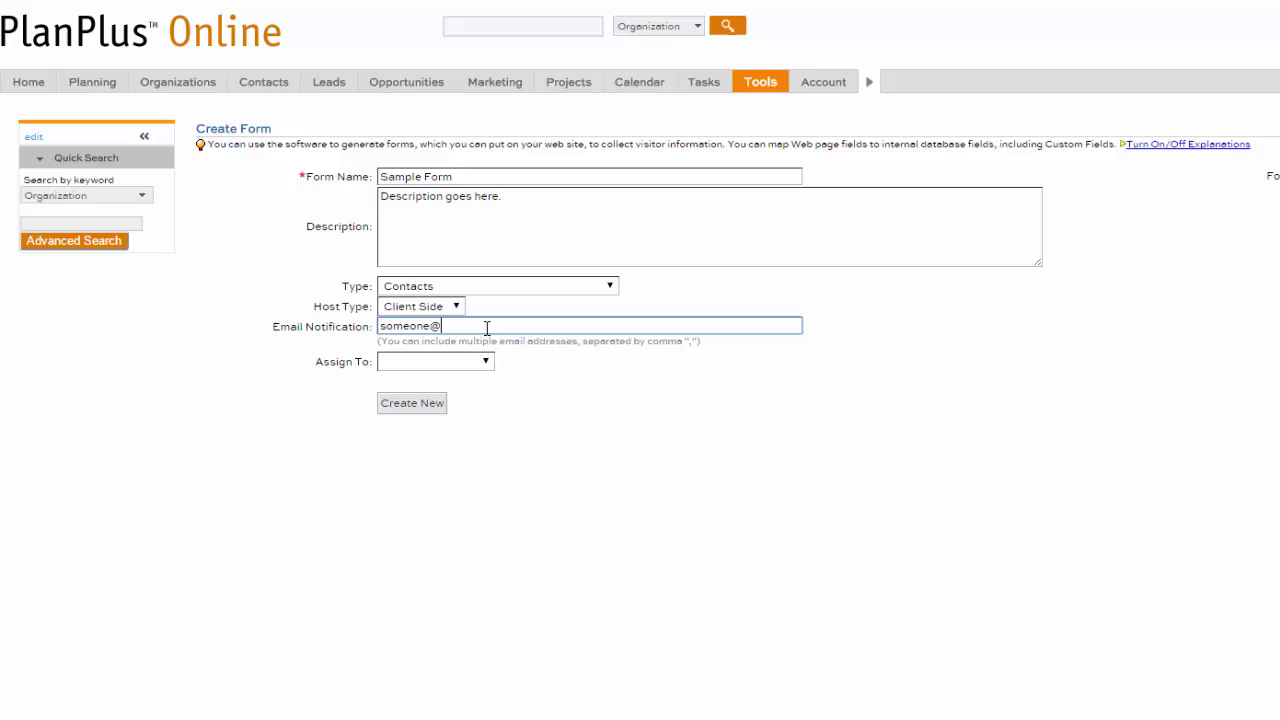
{"action": "type", "text": "someone@somewebsite.com"}
{"action": "key", "text": "Tab"}
Step: Create the form, save its submission settings, and add a required First Name field
{"action": "left_click", "coordinate": [430, 404]}
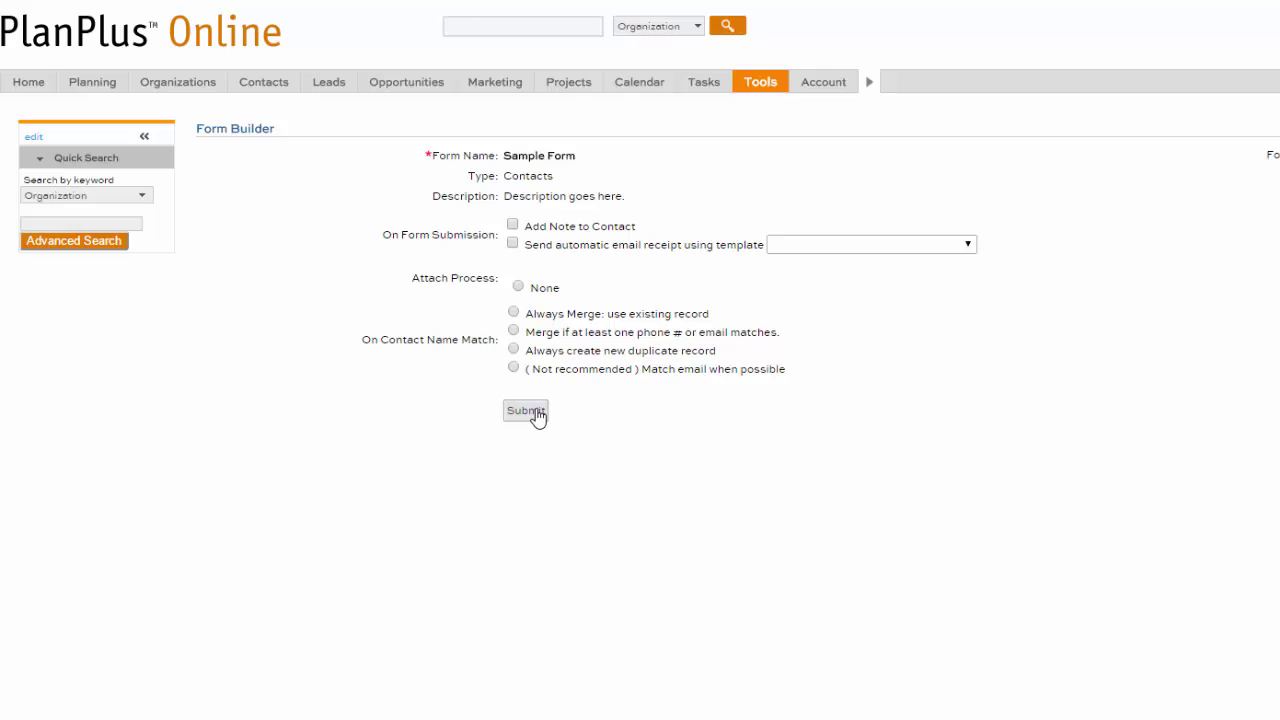
{"action": "left_click", "coordinate": [530, 411]}
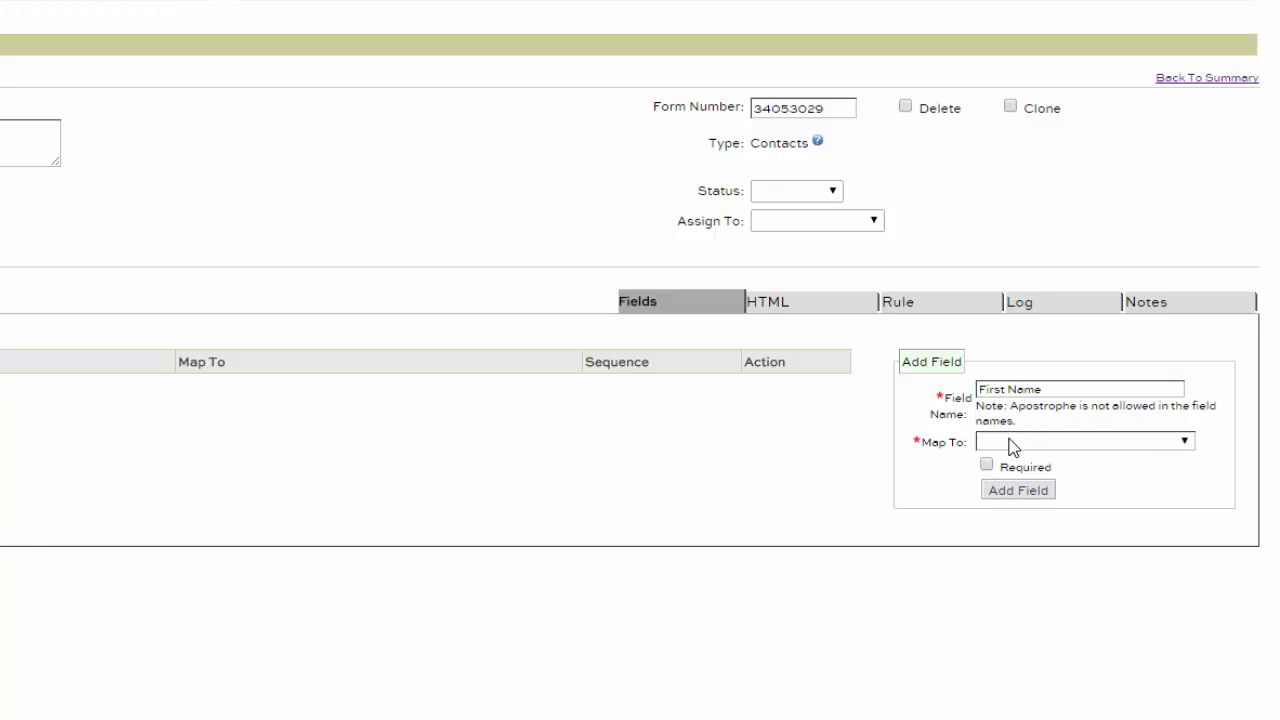
{"action": "left_click", "coordinate": [1010, 442]}
{"action": "left_click", "coordinate": [1040, 489]}
{"action": "left_click", "coordinate": [987, 465]}
{"action": "left_click", "coordinate": [1008, 491]}
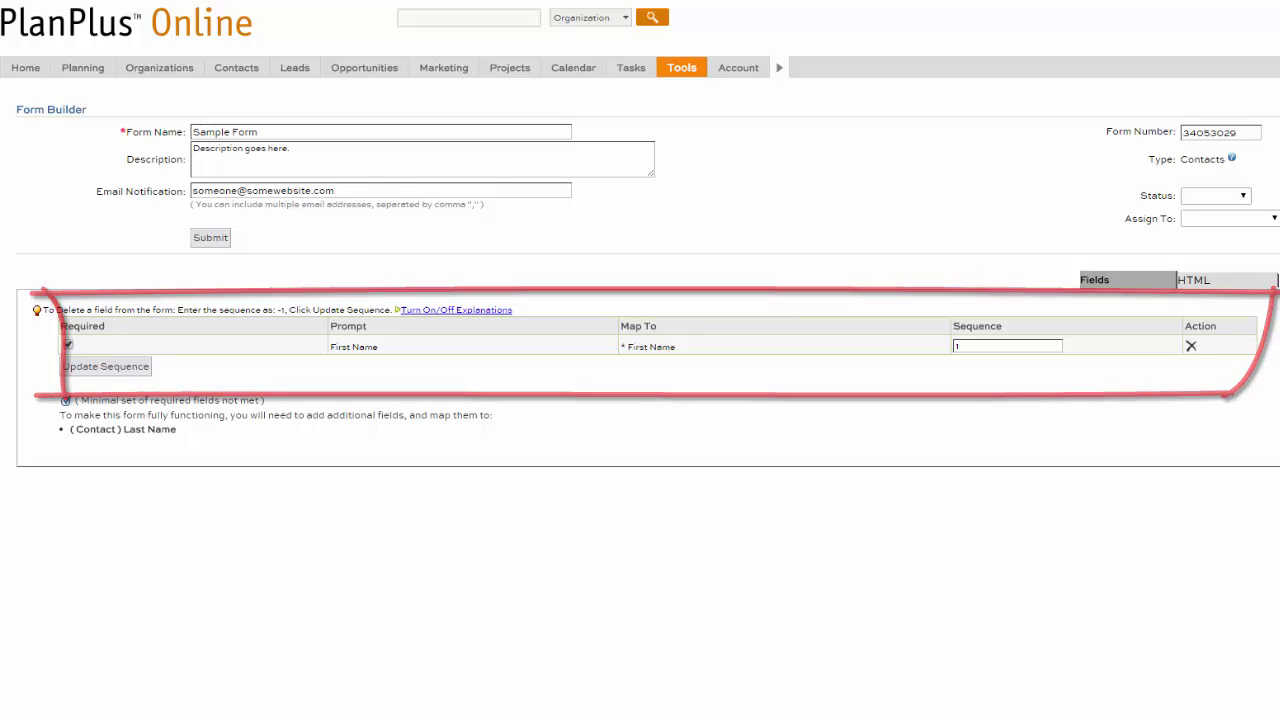
Step: Add a required Last Name field mapped to contact Last Name
{"action": "type", "text": "Last Name"}
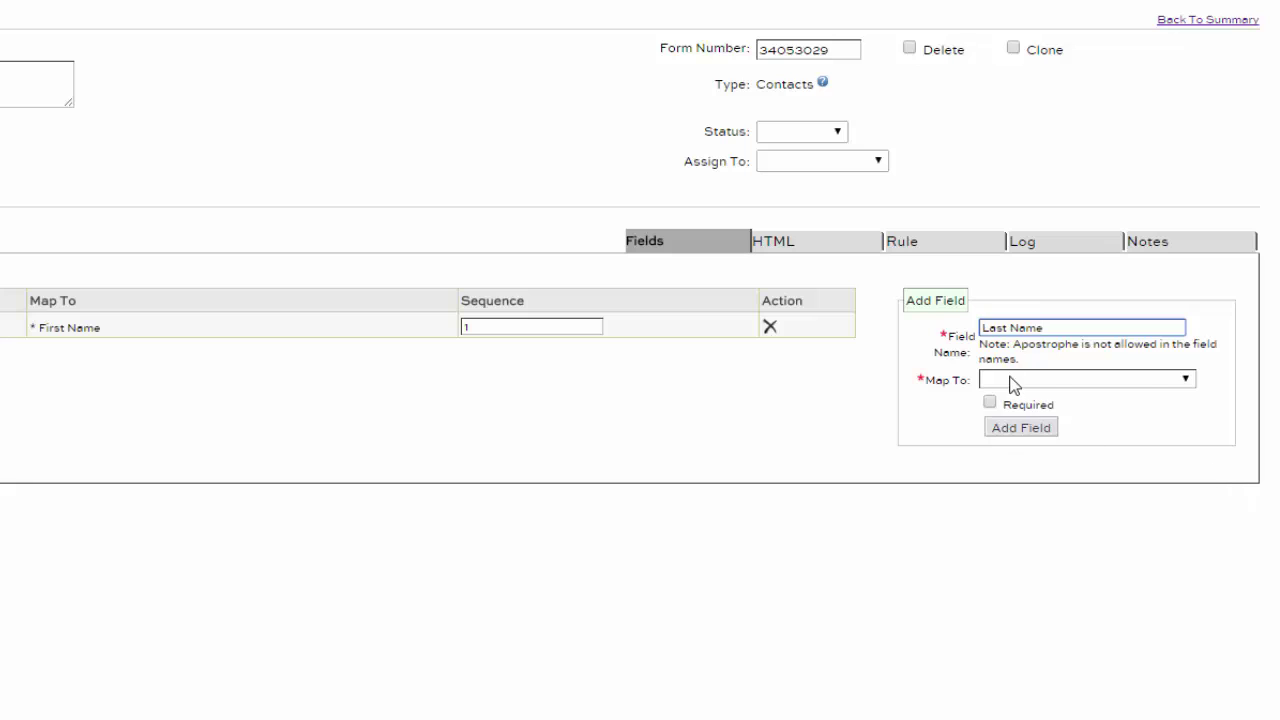
{"action": "left_click", "coordinate": [1012, 385]}
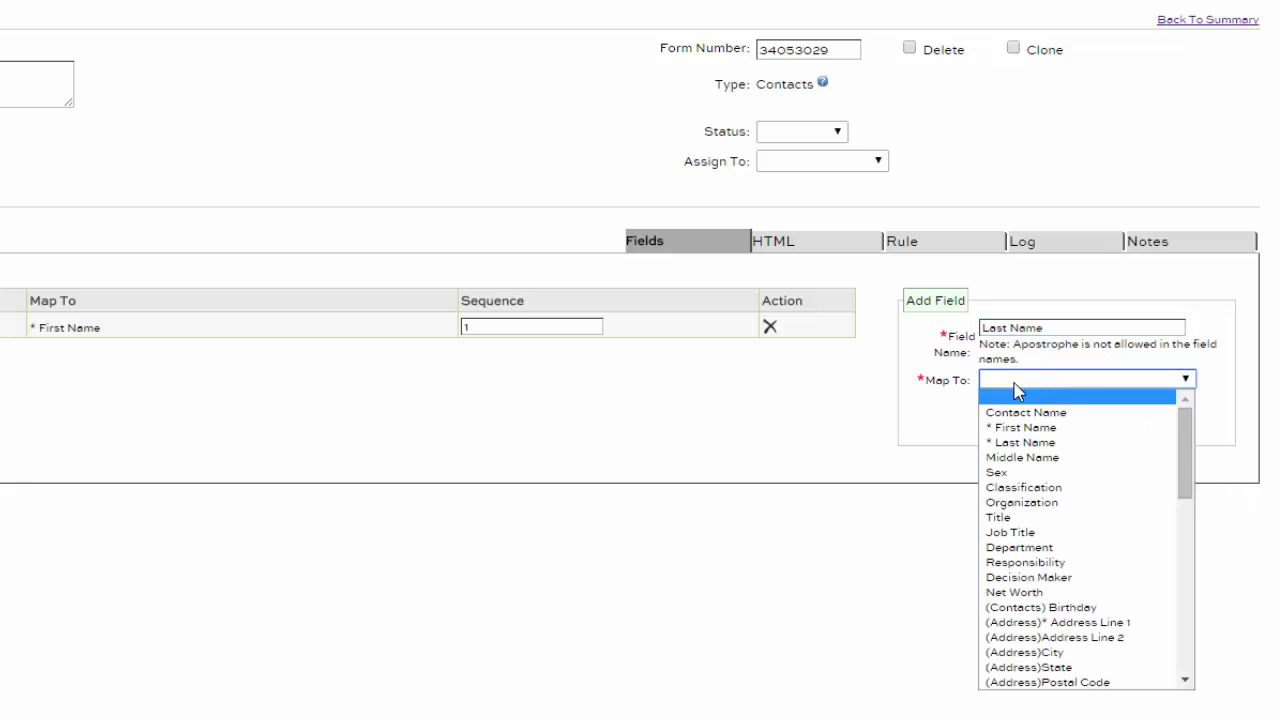
{"action": "left_click", "coordinate": [1030, 440]}
{"action": "left_click", "coordinate": [990, 403]}
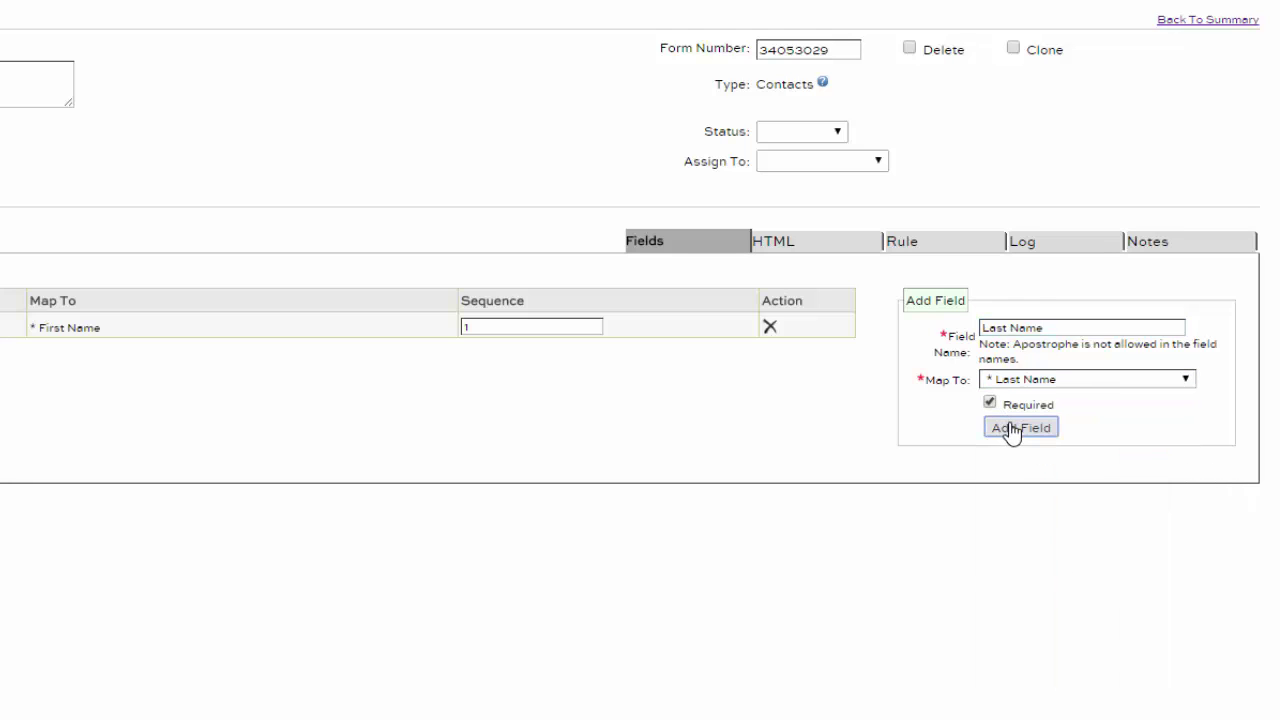
{"action": "left_click", "coordinate": [1013, 428]}
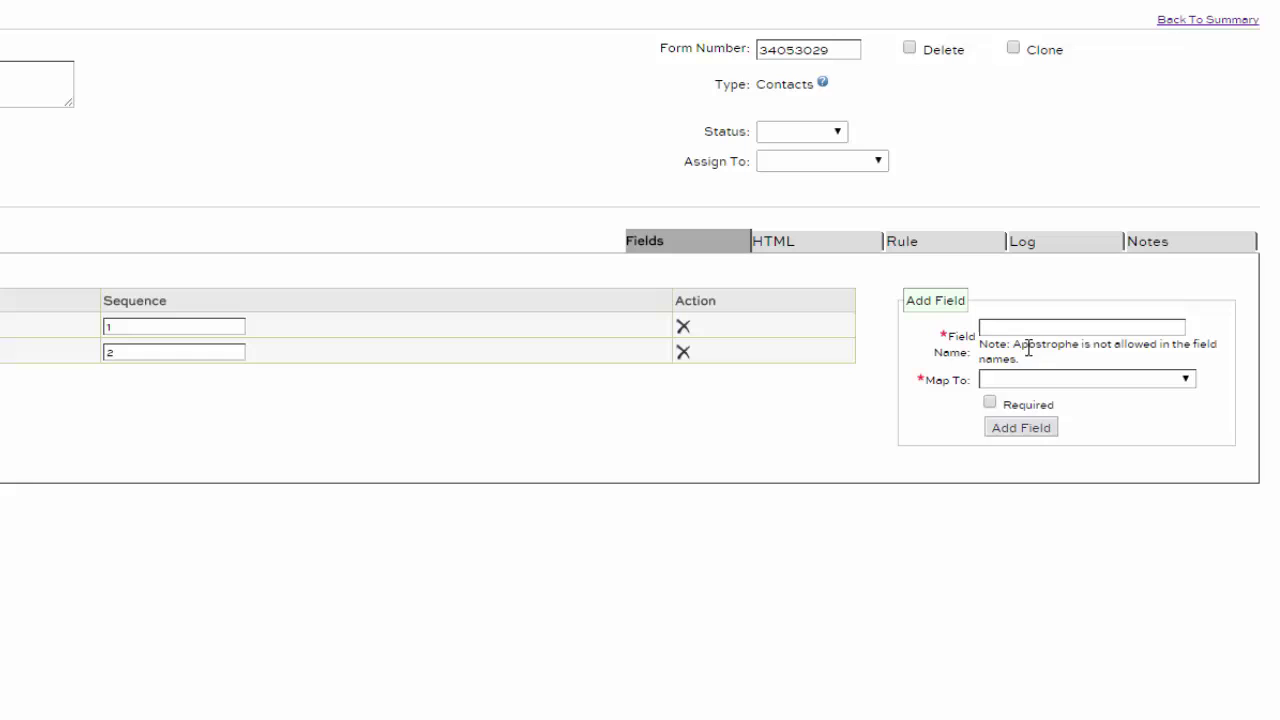
Step: Add a required Email field mapped to Email Address
{"action": "left_click", "coordinate": [1081, 330]}
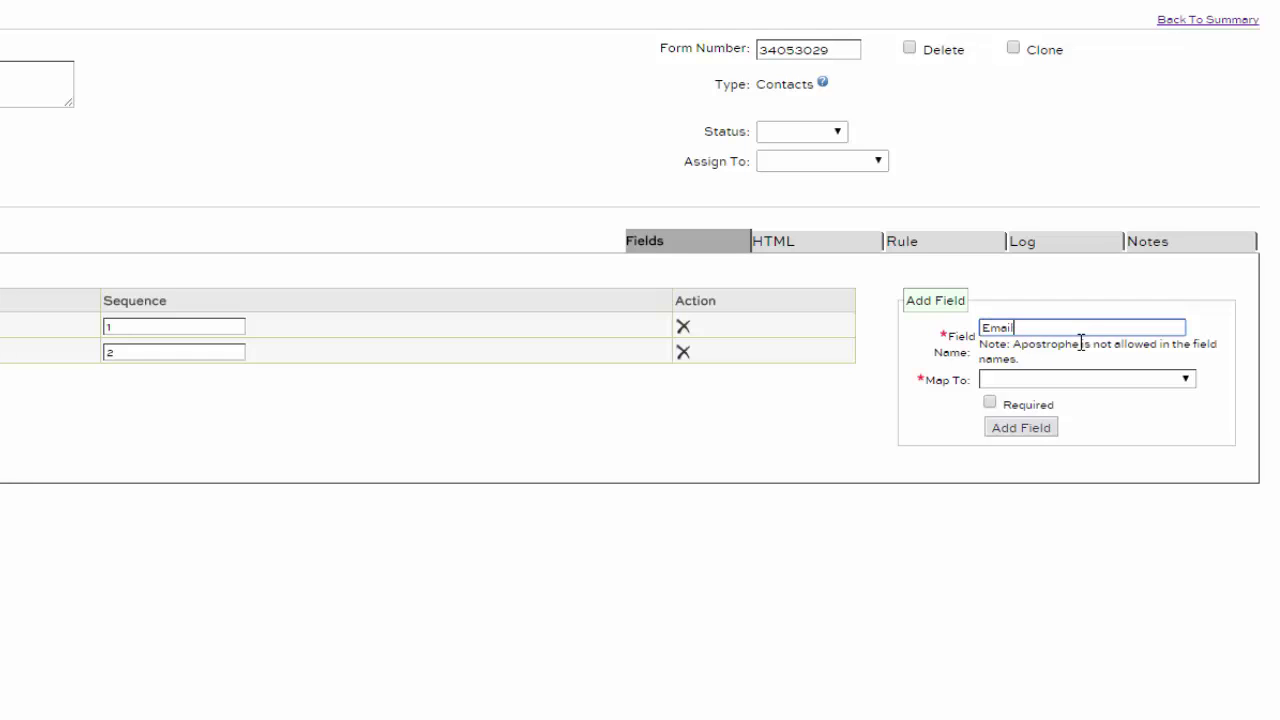
{"action": "type", "text": "Email"}
{"action": "left_click", "coordinate": [1136, 381]}
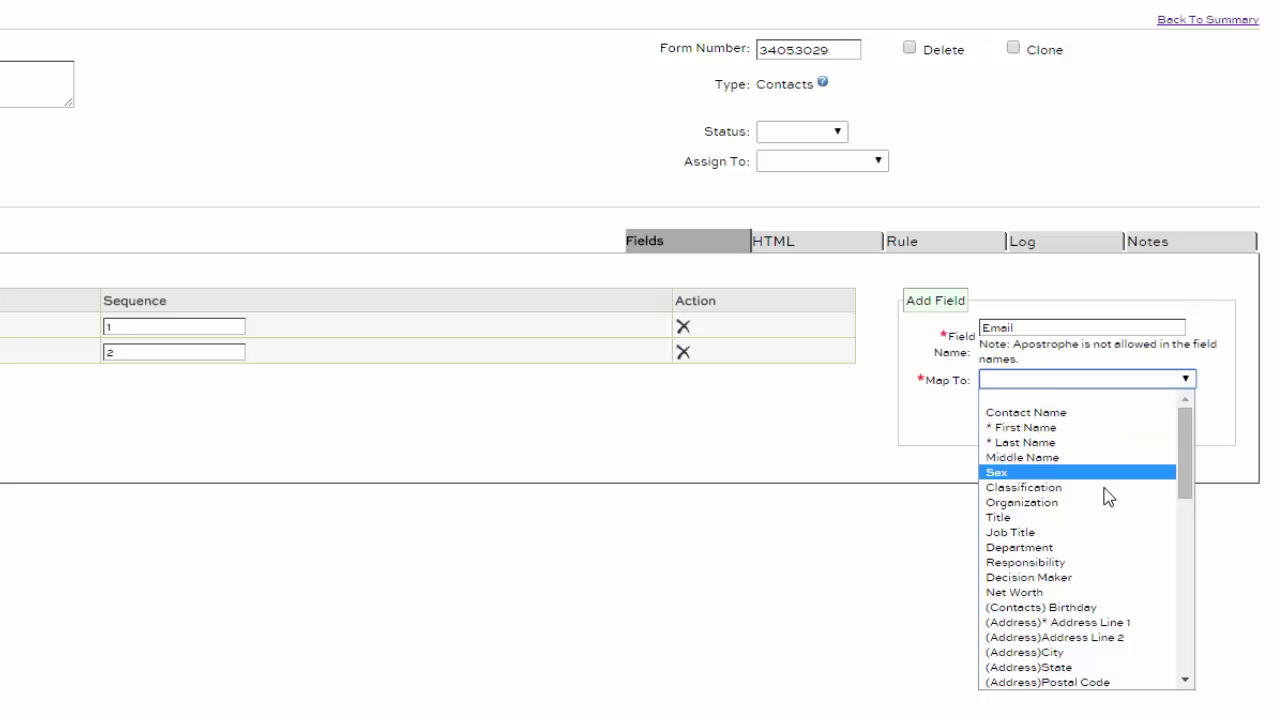
{"action": "scroll", "coordinate": [1118, 583], "scroll_direction": "down", "scroll_amount": 5}
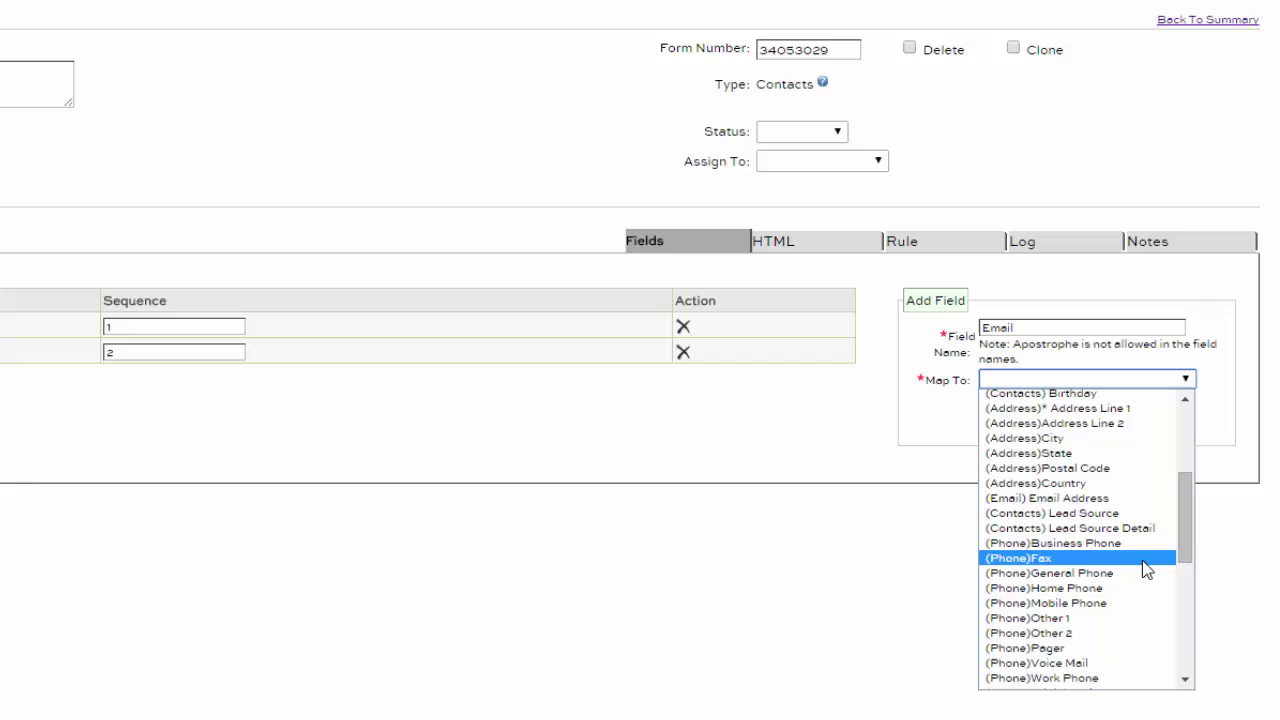
{"action": "left_click", "coordinate": [1131, 508]}
{"action": "left_click", "coordinate": [990, 402]}
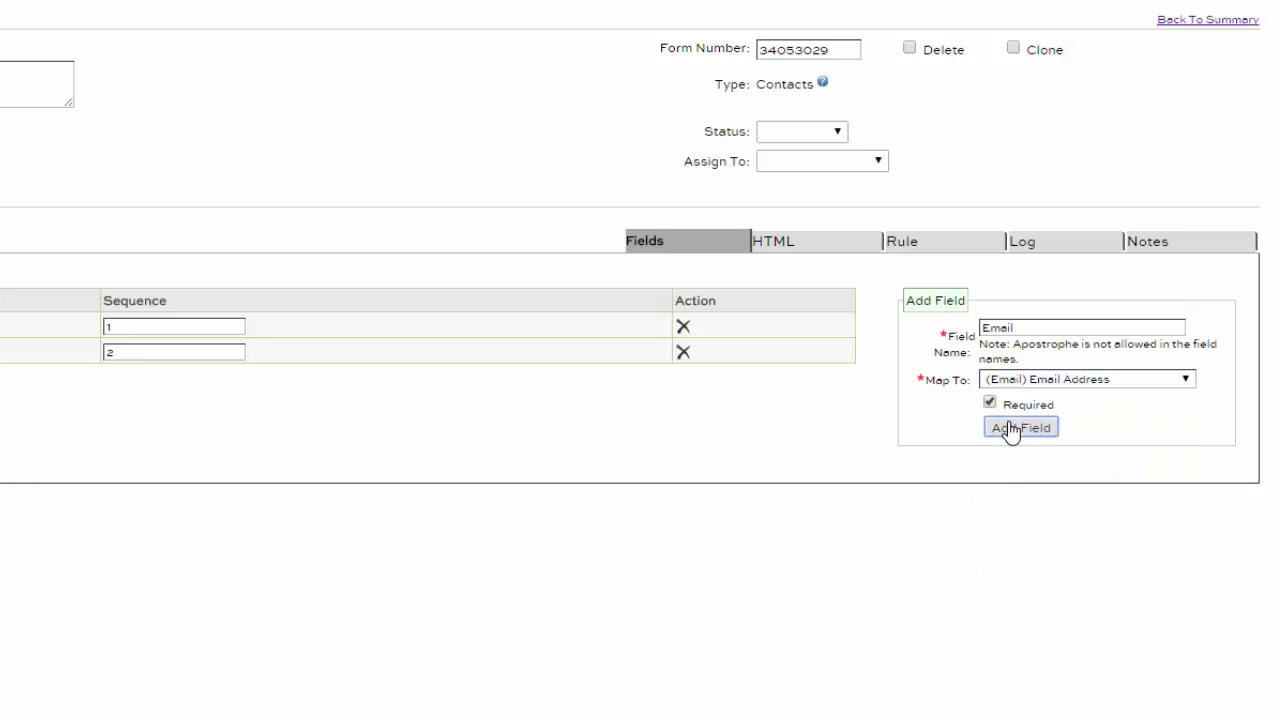
{"action": "left_click", "coordinate": [1010, 430]}
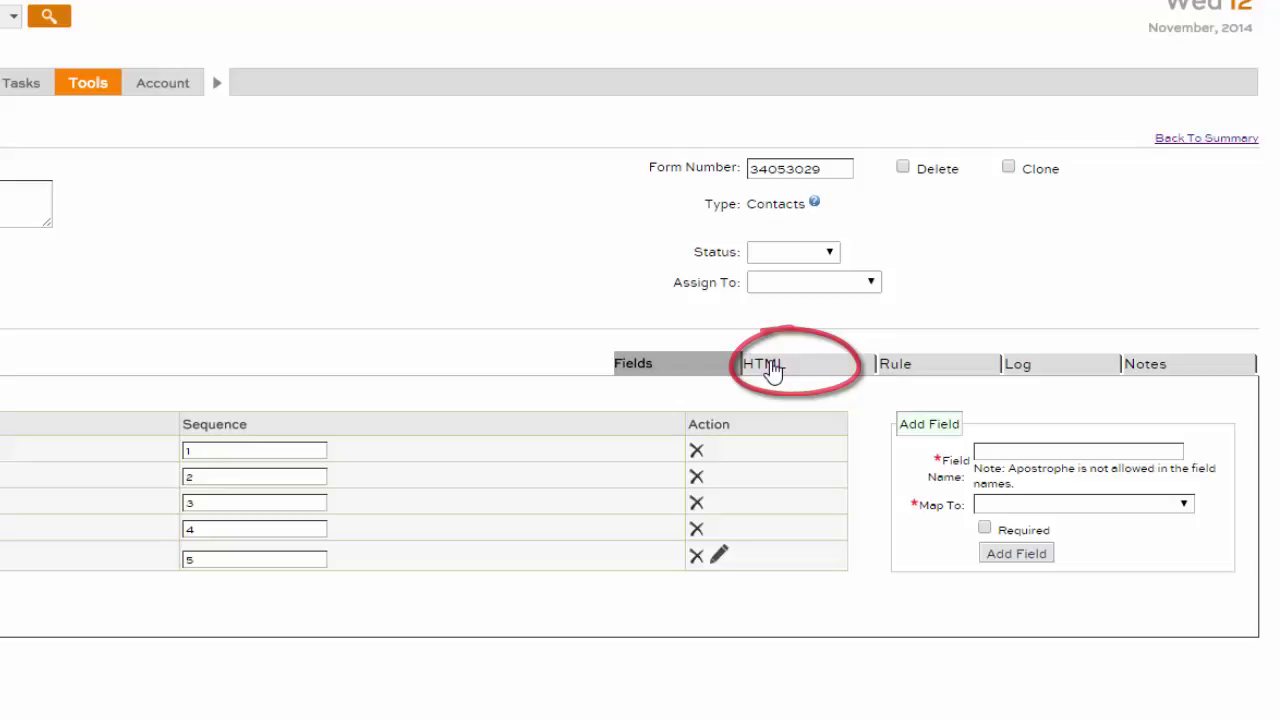
Step: Show the form's hosted HTML code and reload the standard sample HTML
{"action": "left_click", "coordinate": [772, 368]}
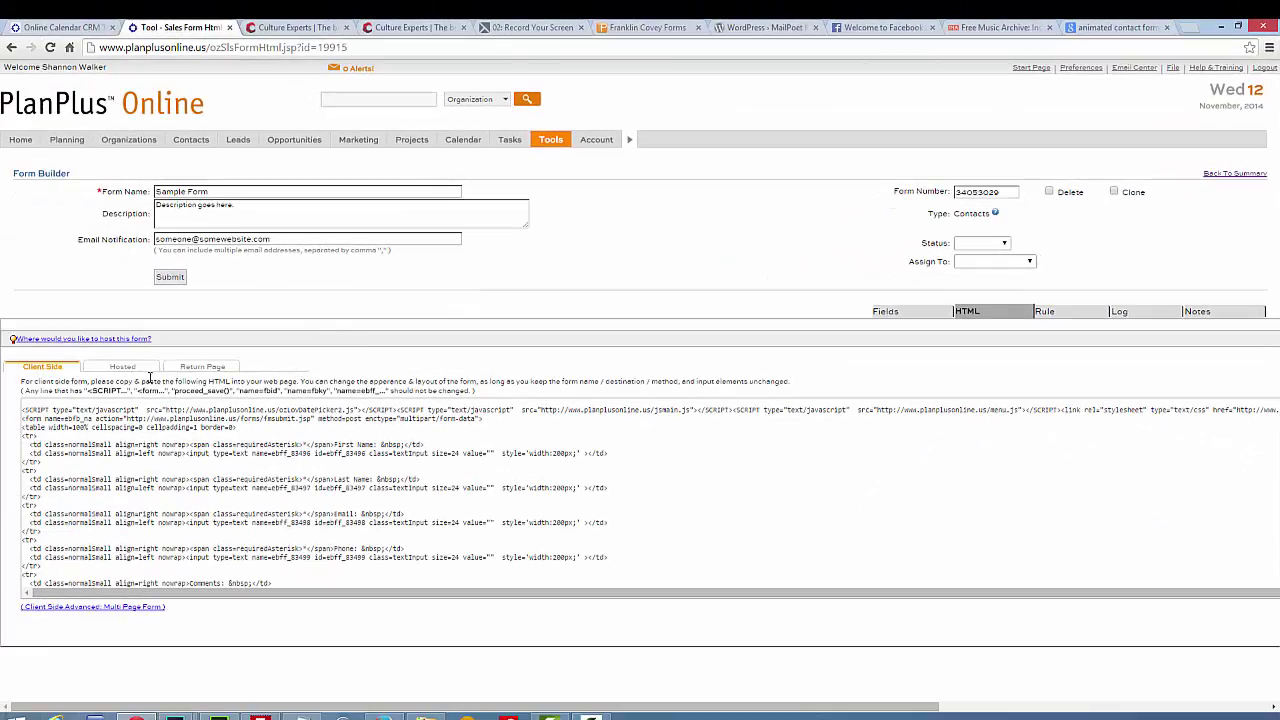
{"action": "left_click", "coordinate": [125, 369]}
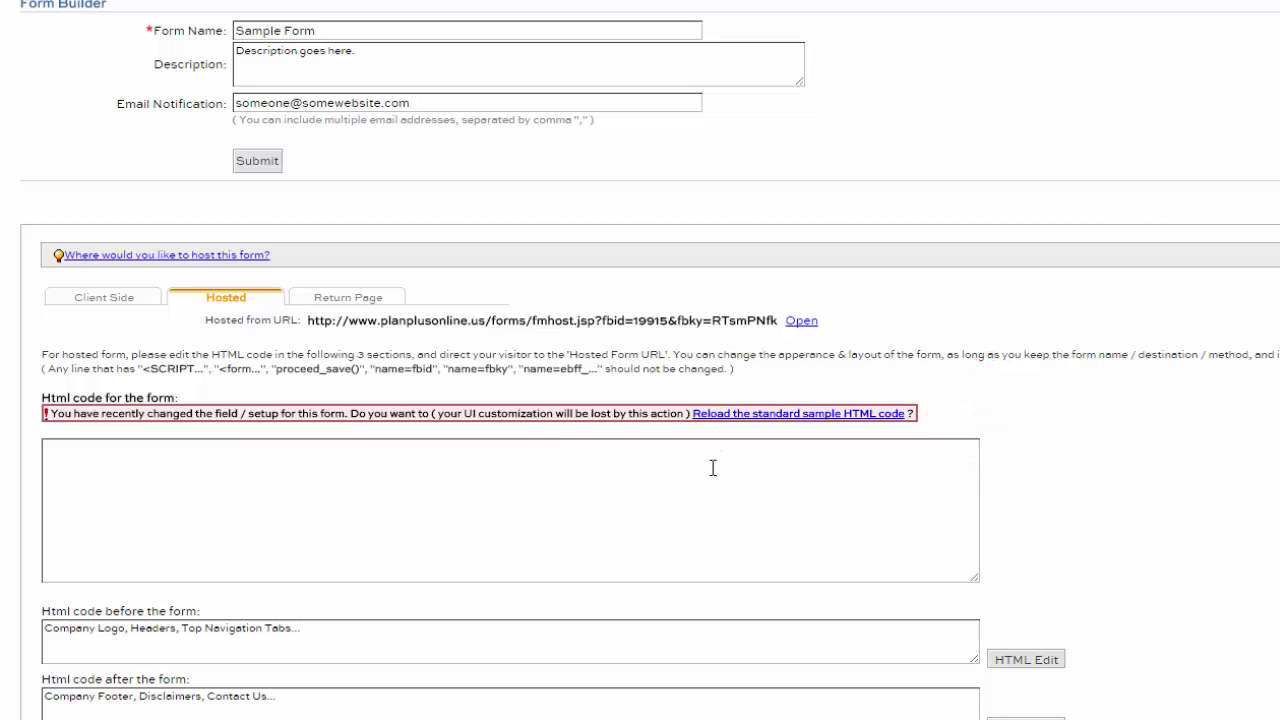
{"action": "left_click", "coordinate": [748, 413]}
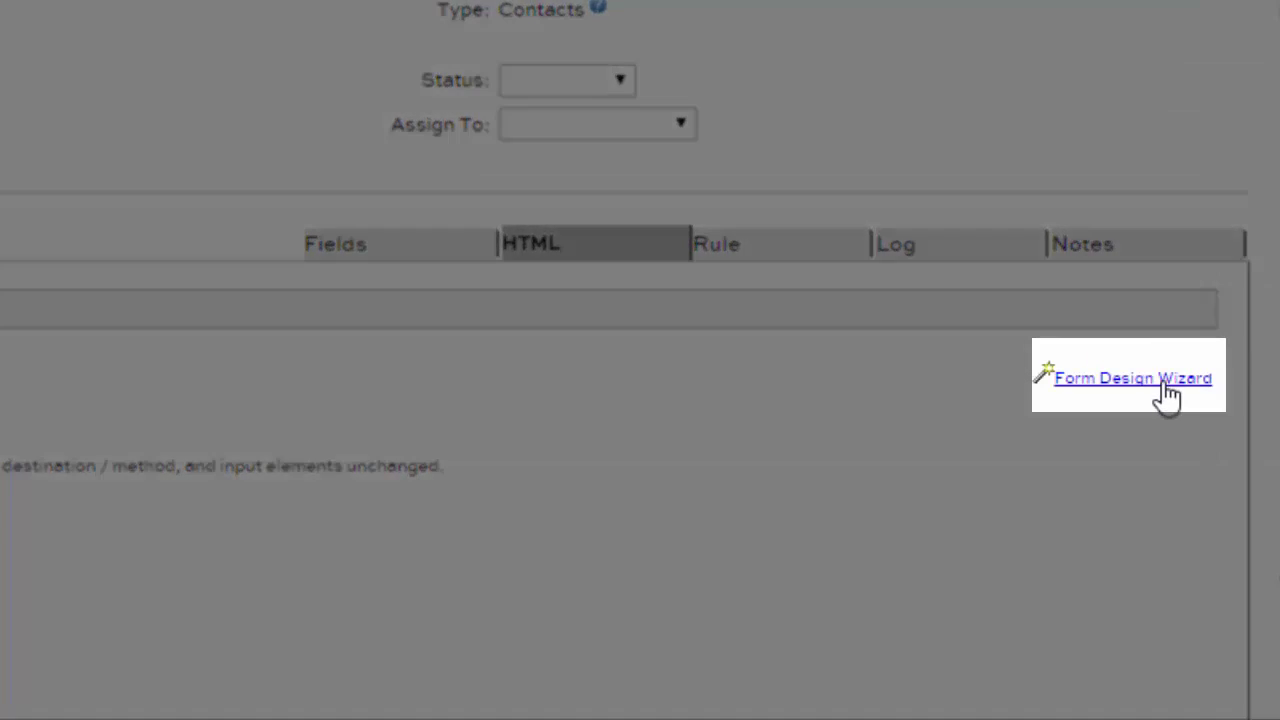
Step: Browse the Form Design Wizard designs and choose Contact Us Variation 4
{"action": "left_click", "coordinate": [1160, 380]}
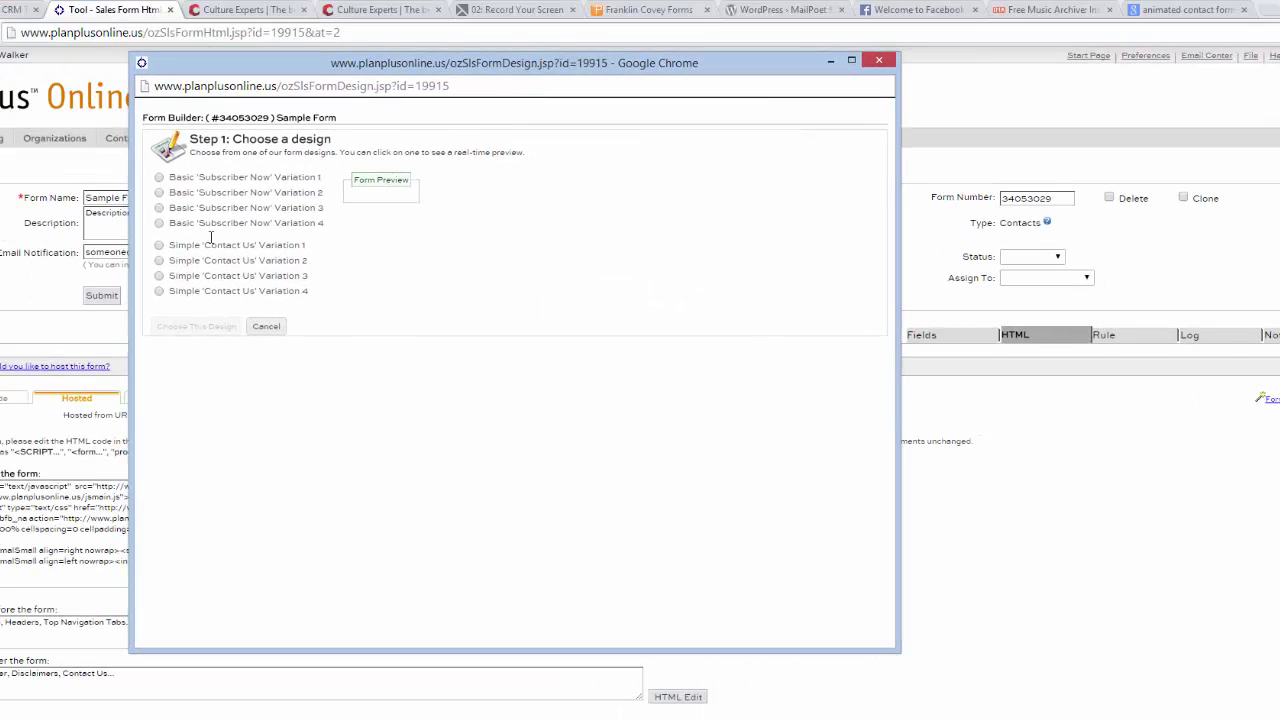
{"action": "left_click", "coordinate": [159, 178]}
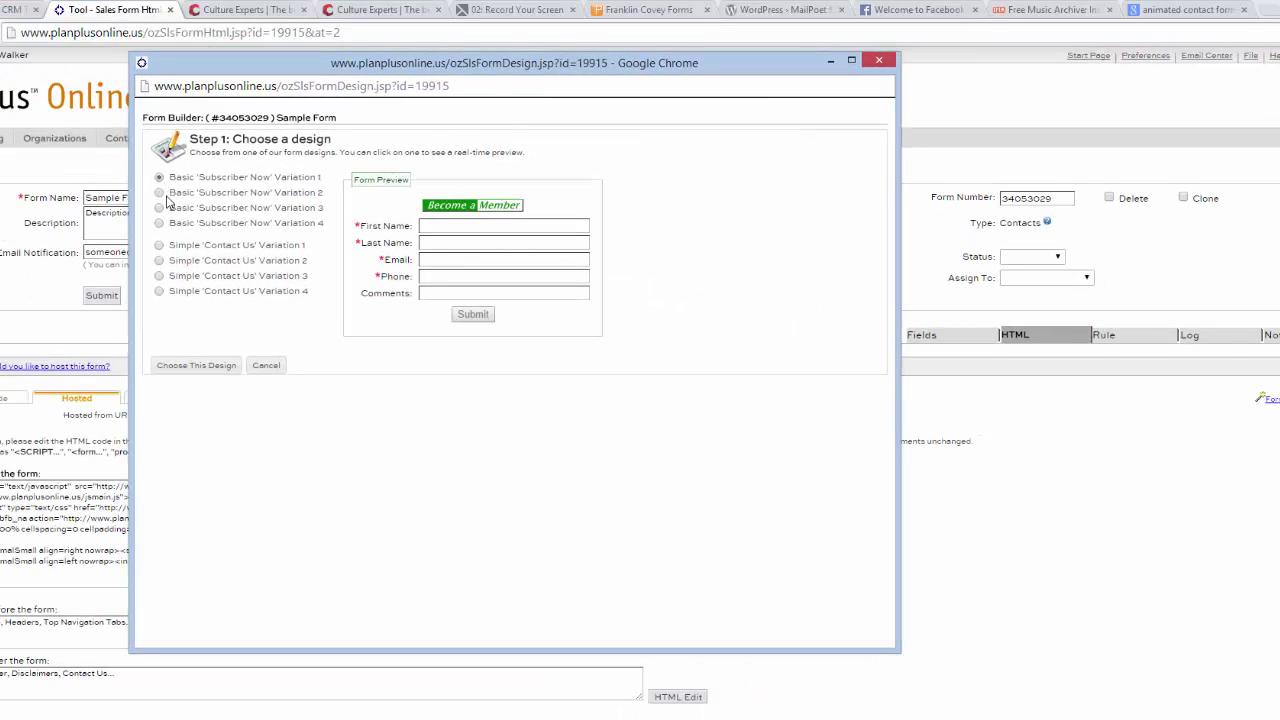
{"action": "left_click", "coordinate": [159, 194]}
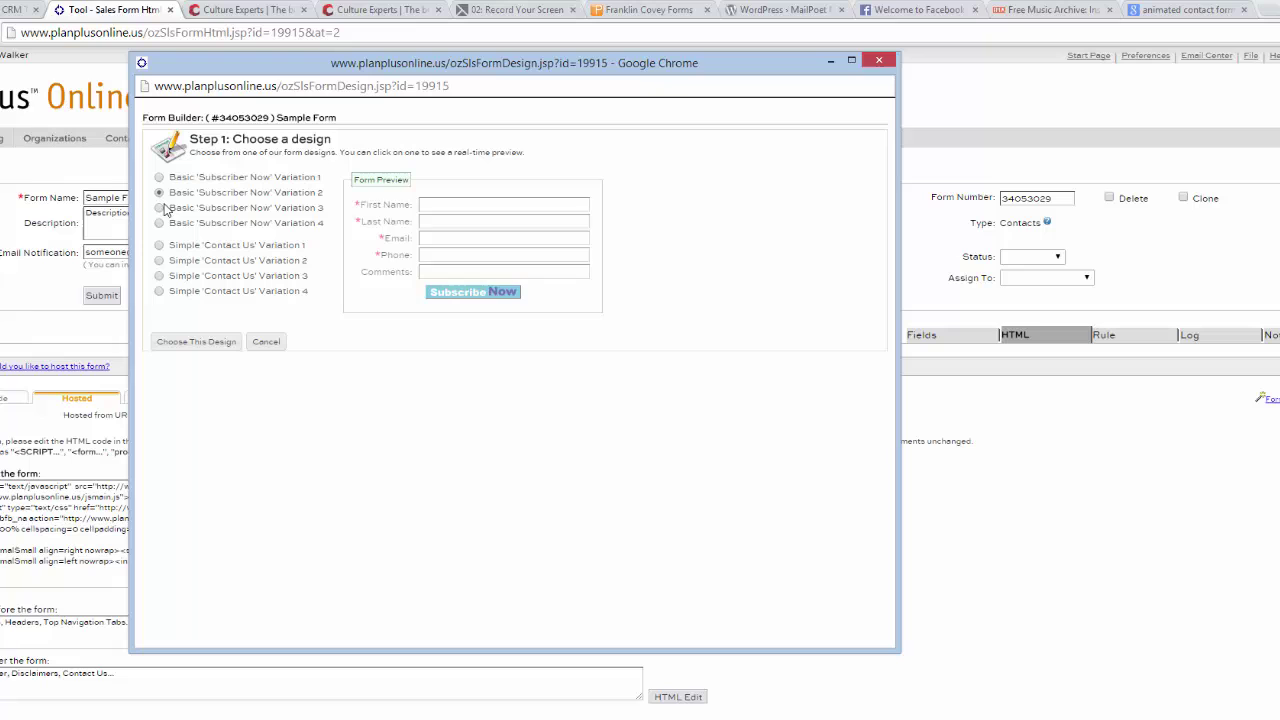
{"action": "left_click", "coordinate": [159, 208]}
{"action": "left_click", "coordinate": [159, 224]}
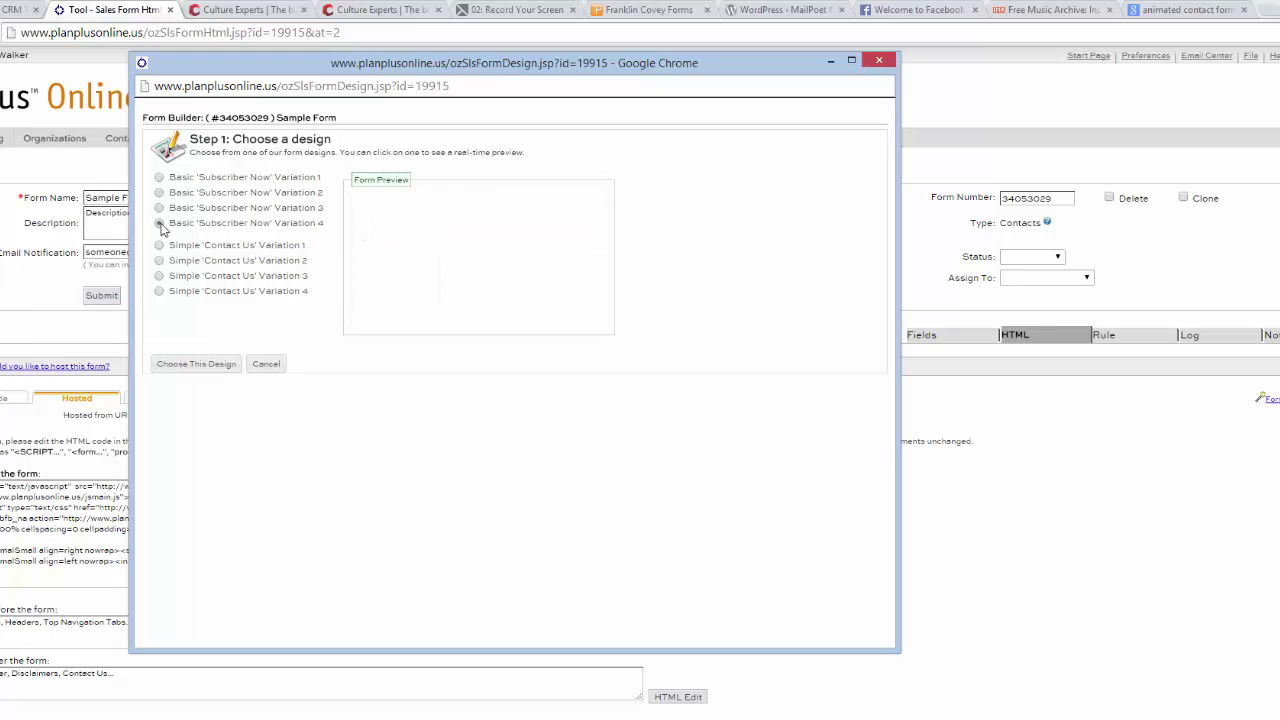
{"action": "left_click", "coordinate": [159, 276]}
{"action": "left_click", "coordinate": [161, 292]}
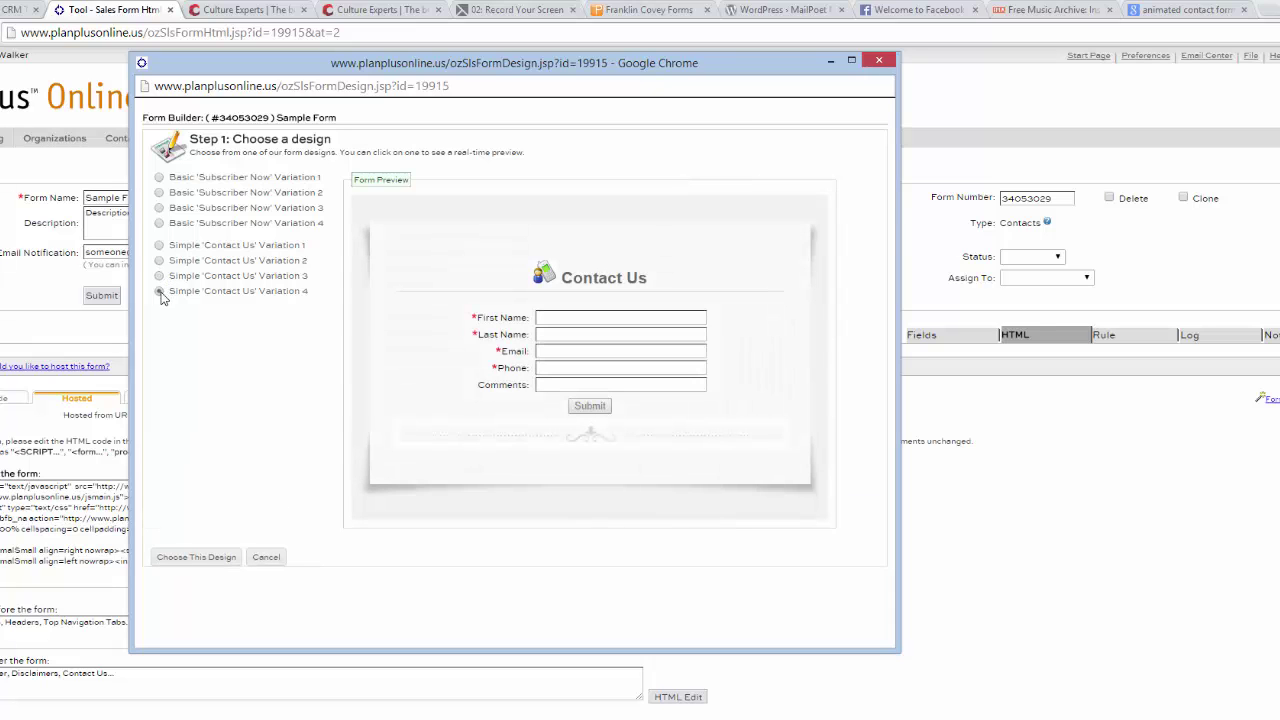
{"action": "left_click", "coordinate": [218, 557]}
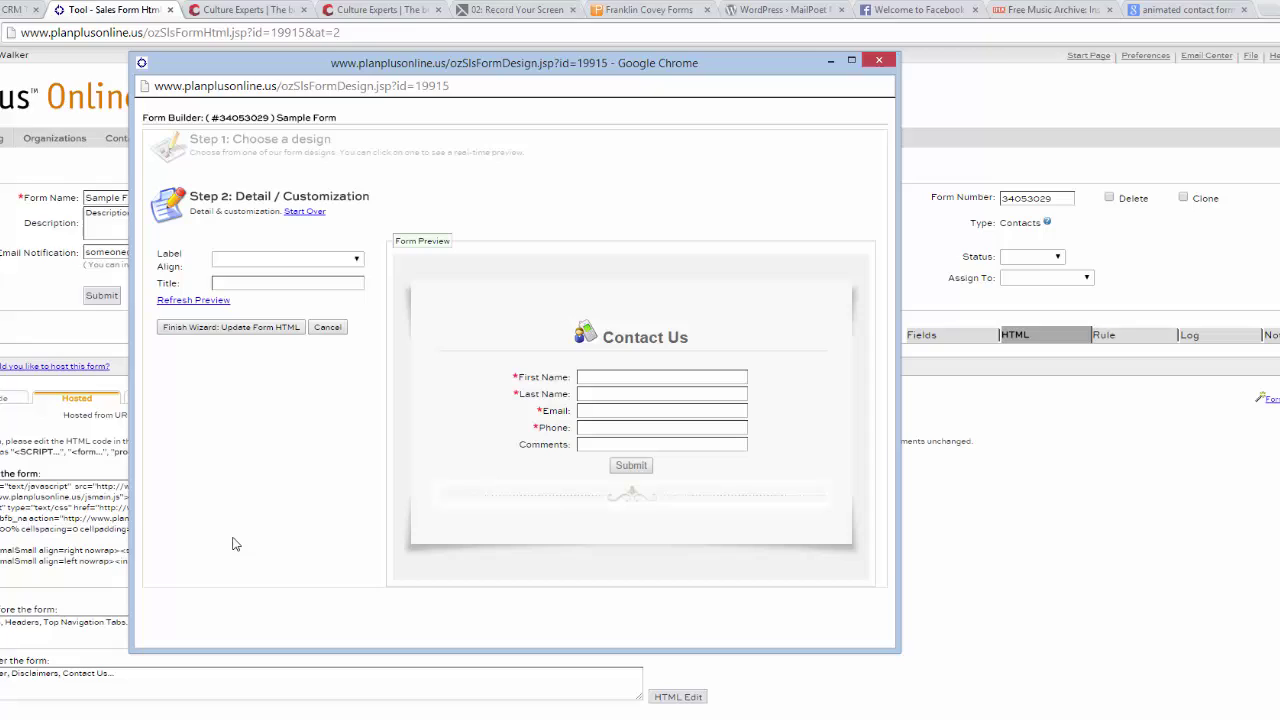
Step: Title the form 'Connect with us' and refresh the preview
{"action": "left_click", "coordinate": [289, 285]}
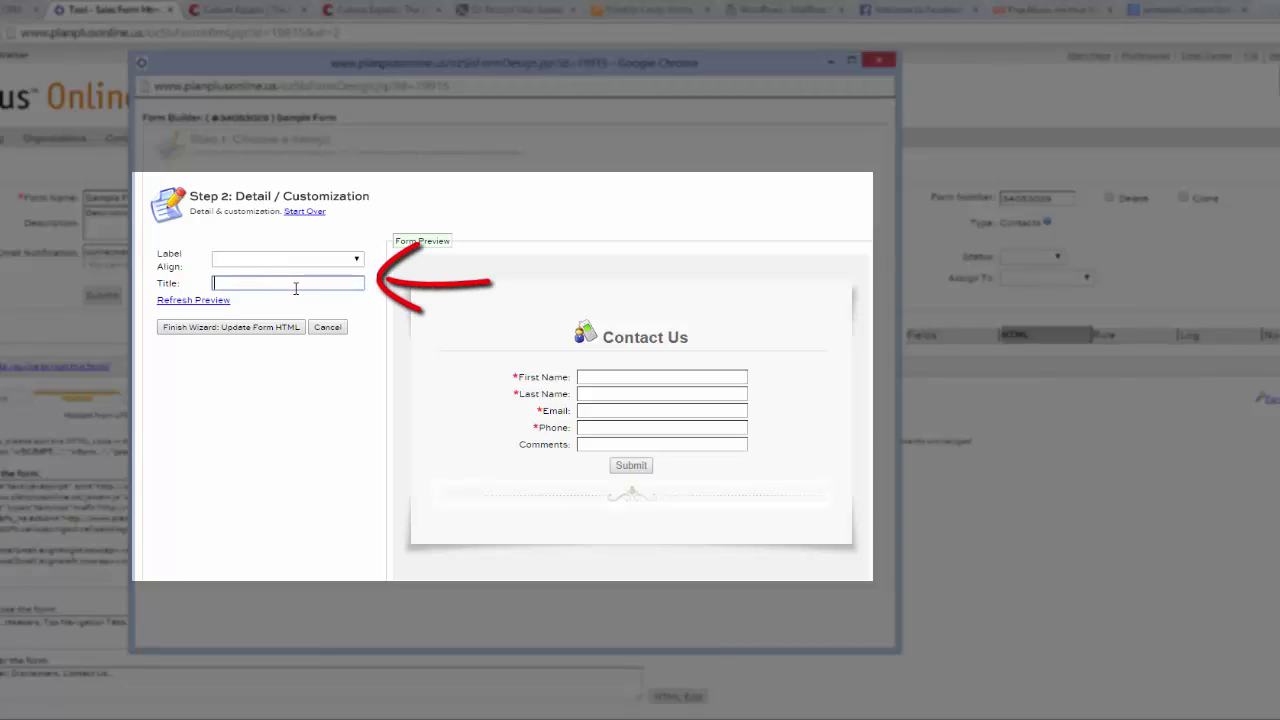
{"action": "type", "text": "Connect with us"}
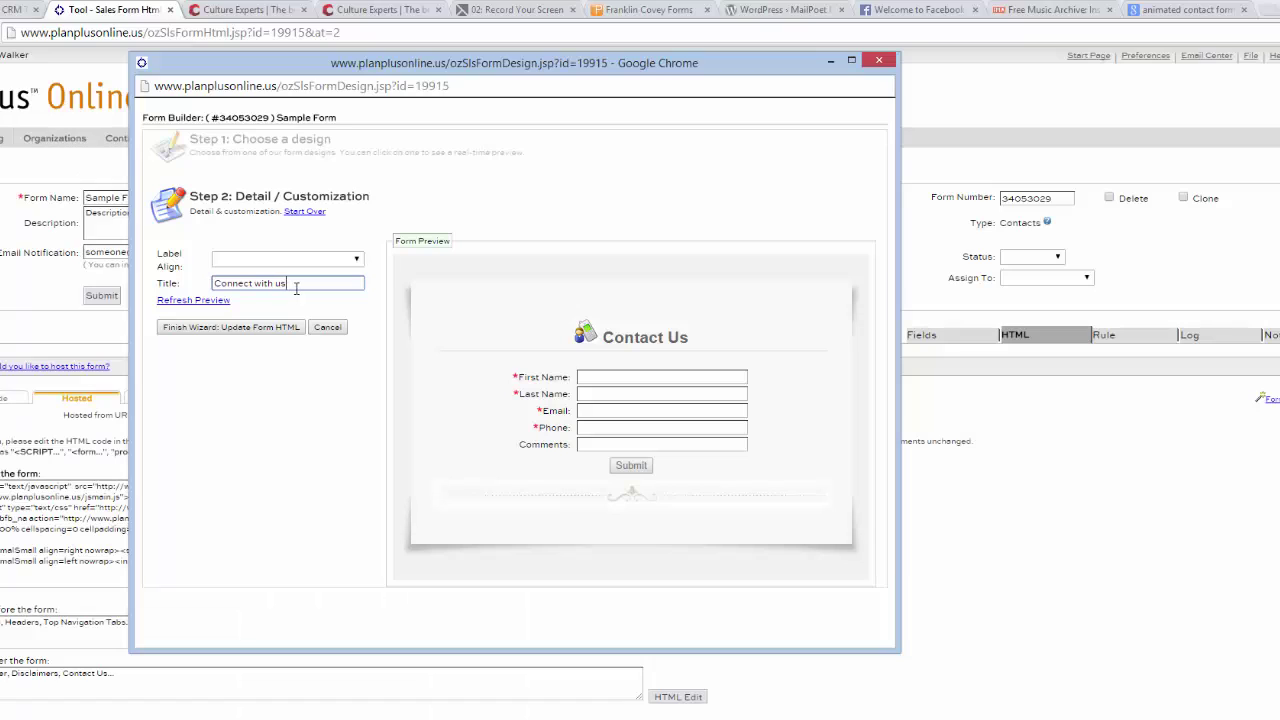
{"action": "left_click", "coordinate": [195, 304]}
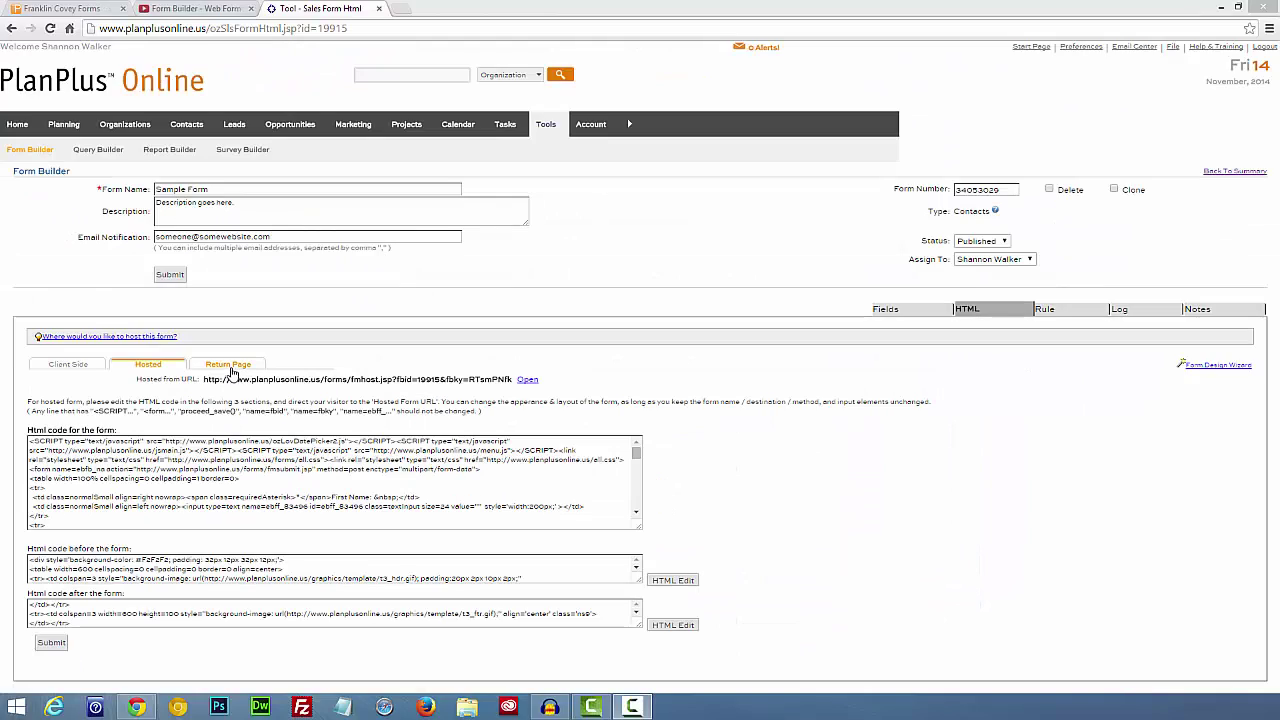
Step: Use the short 'Thank You!' style for the return page and submit
{"action": "left_click", "coordinate": [230, 366]}
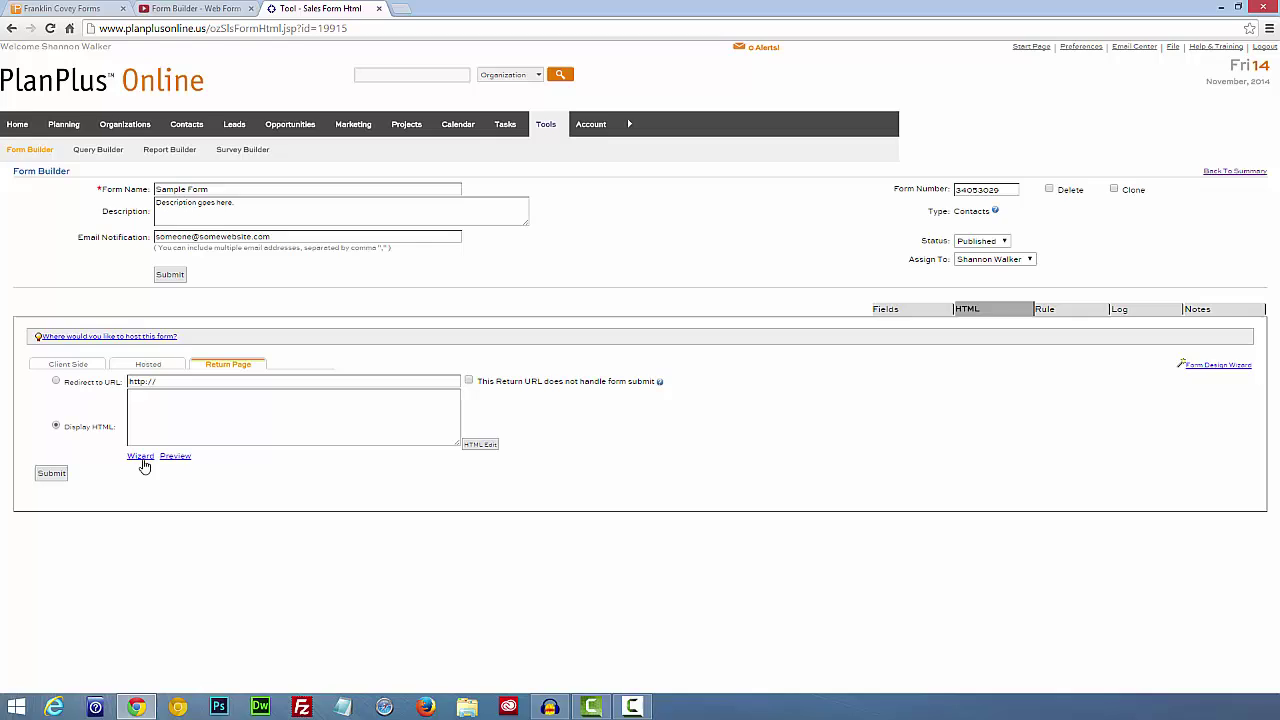
{"action": "left_click", "coordinate": [140, 456]}
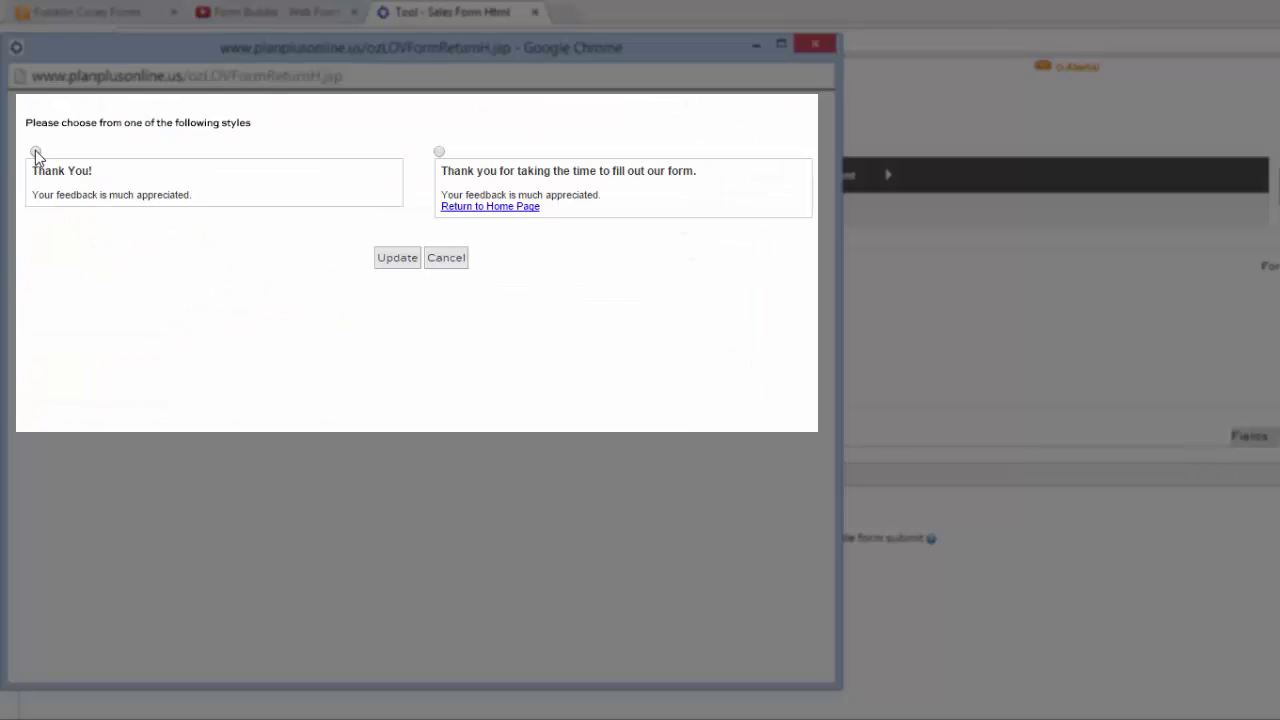
{"action": "left_click", "coordinate": [35, 152]}
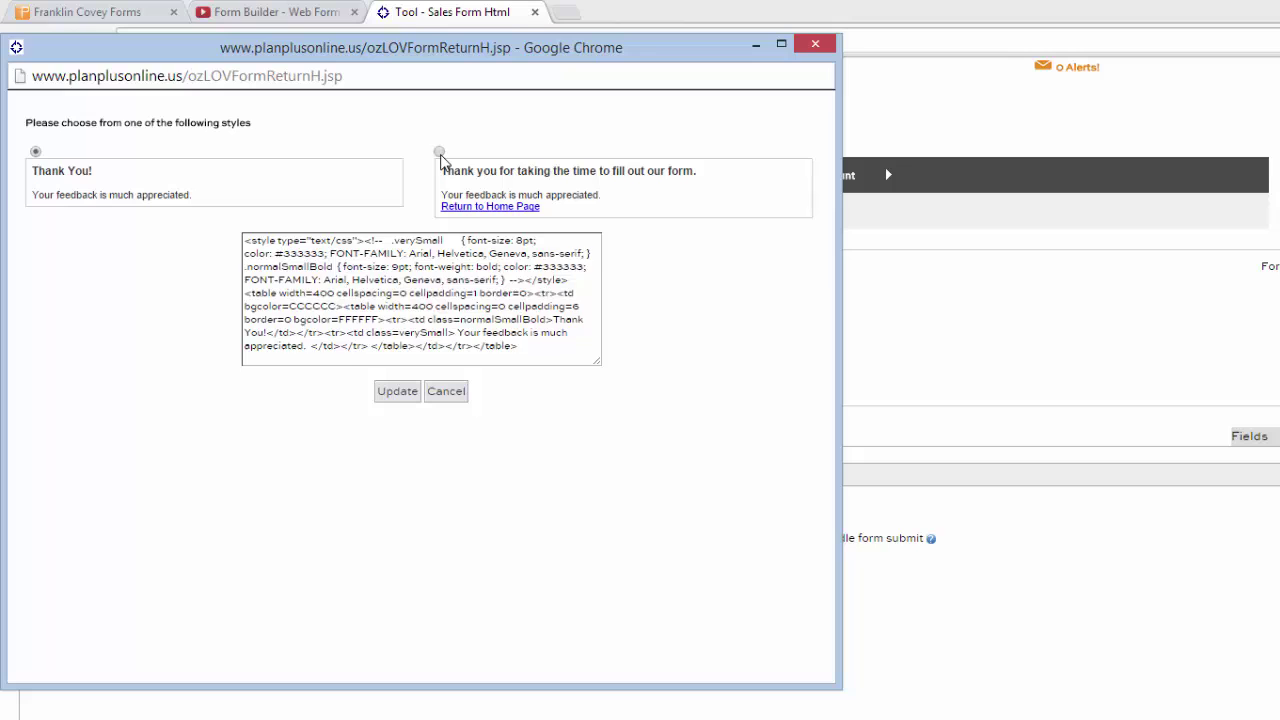
{"action": "left_click", "coordinate": [439, 152]}
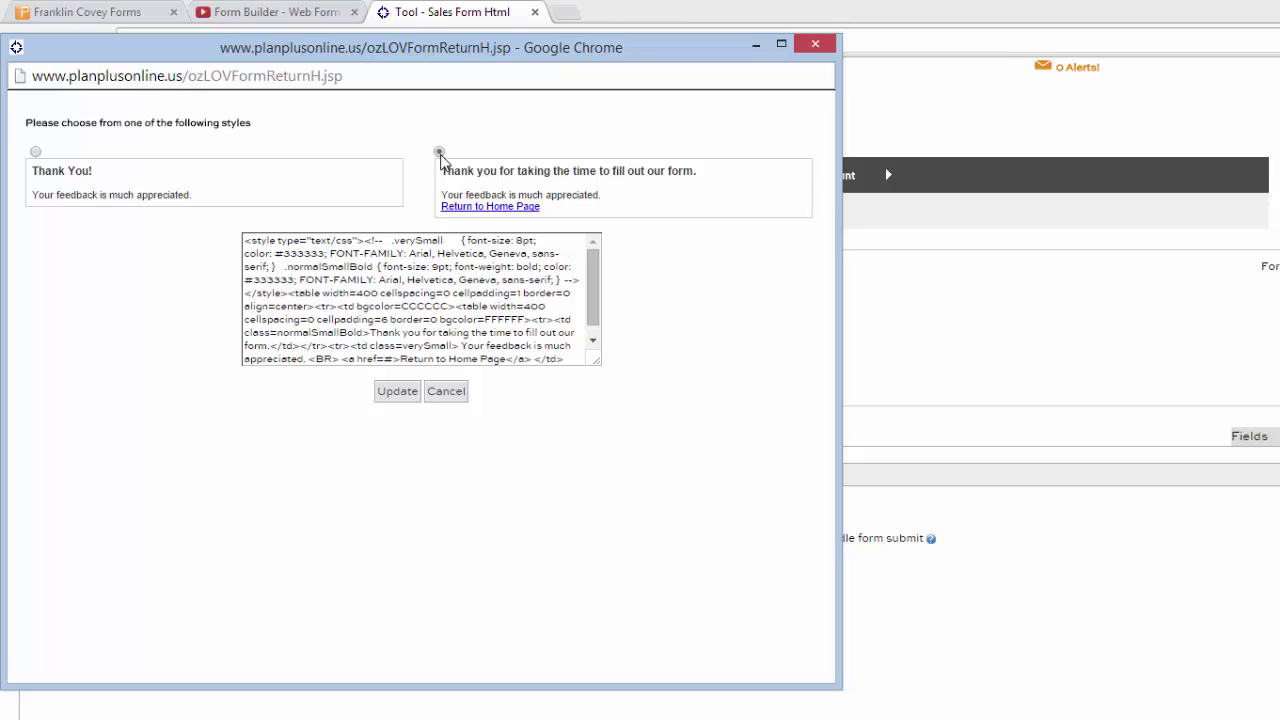
{"action": "left_click", "coordinate": [35, 152]}
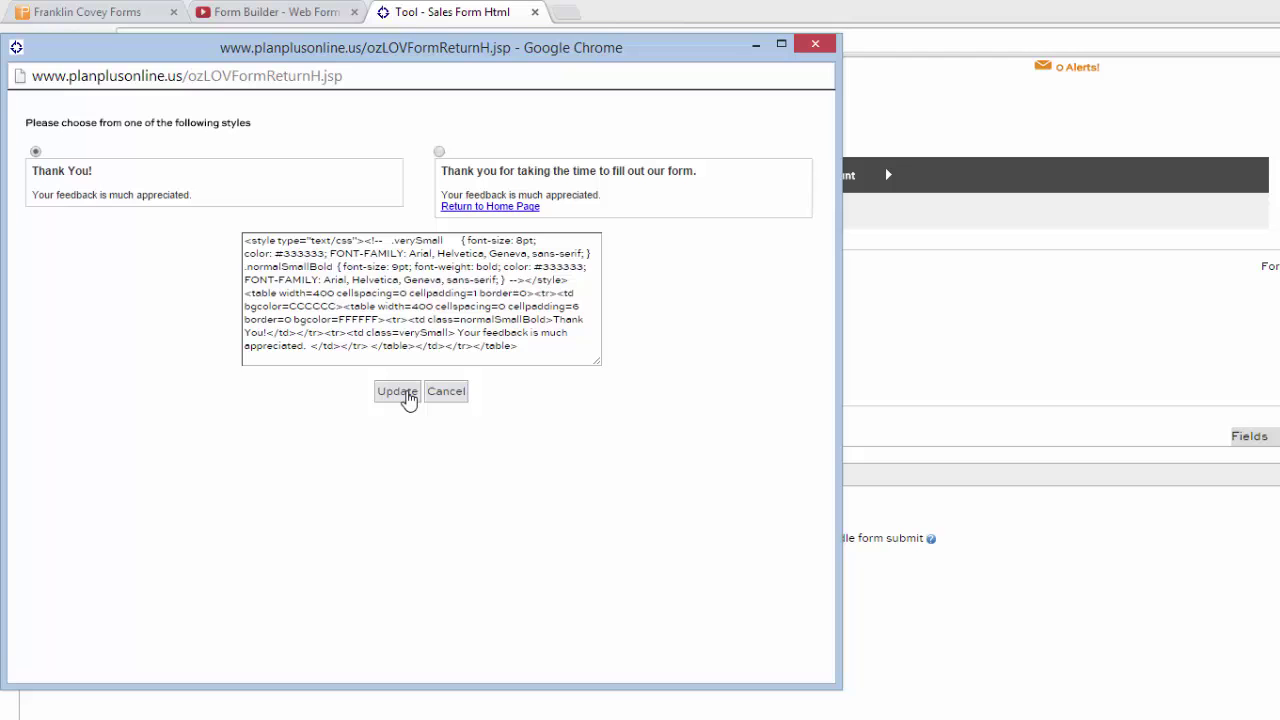
{"action": "left_click", "coordinate": [400, 392]}
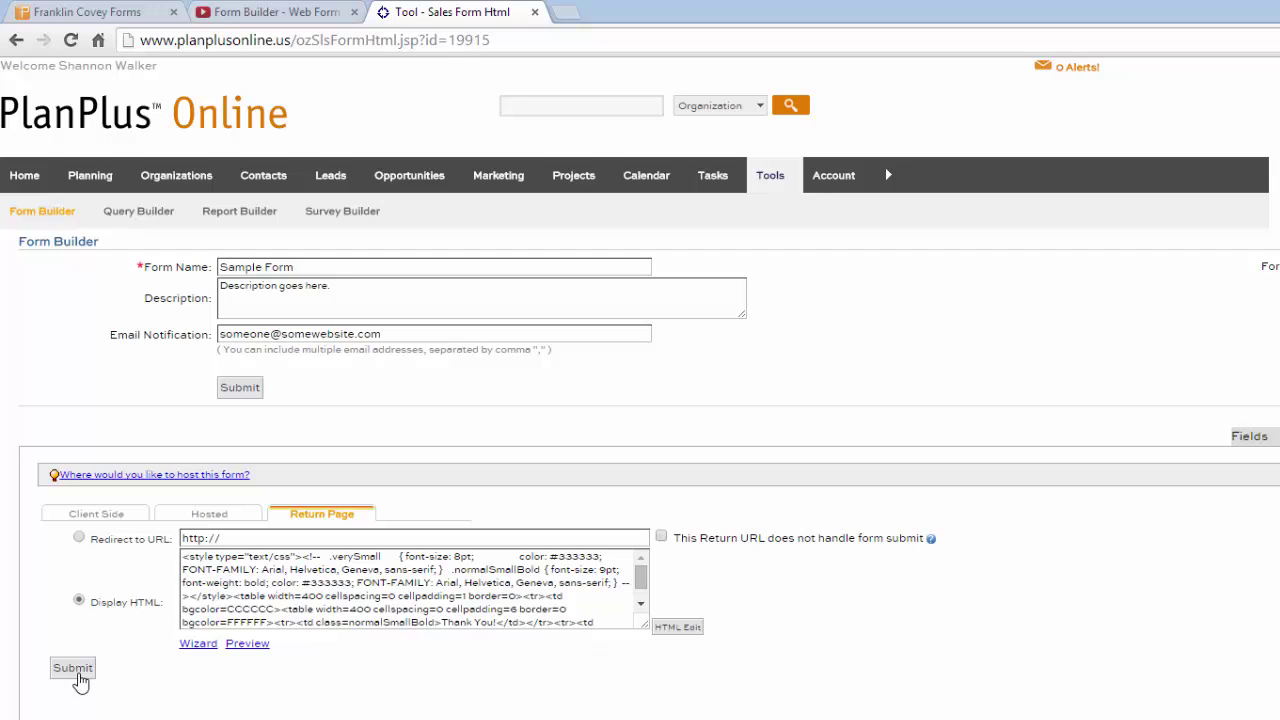
{"action": "left_click", "coordinate": [78, 676]}
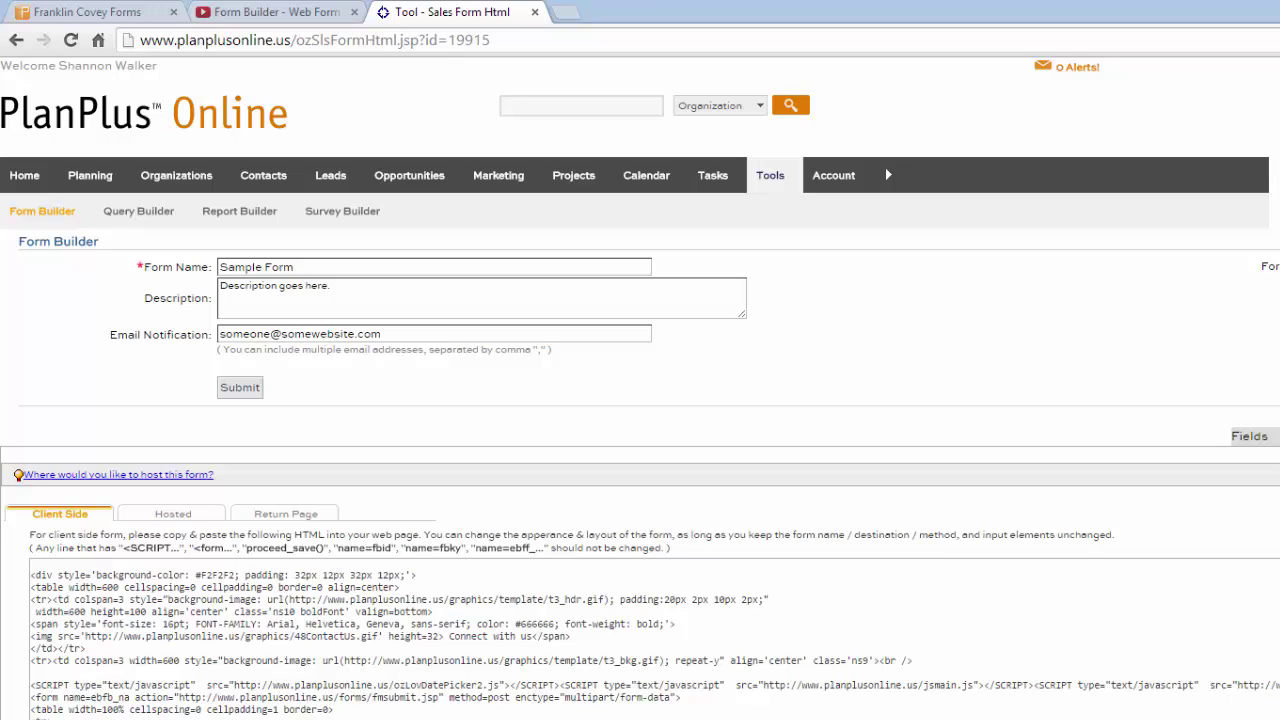
{"action": "left_click", "coordinate": [285, 513]}
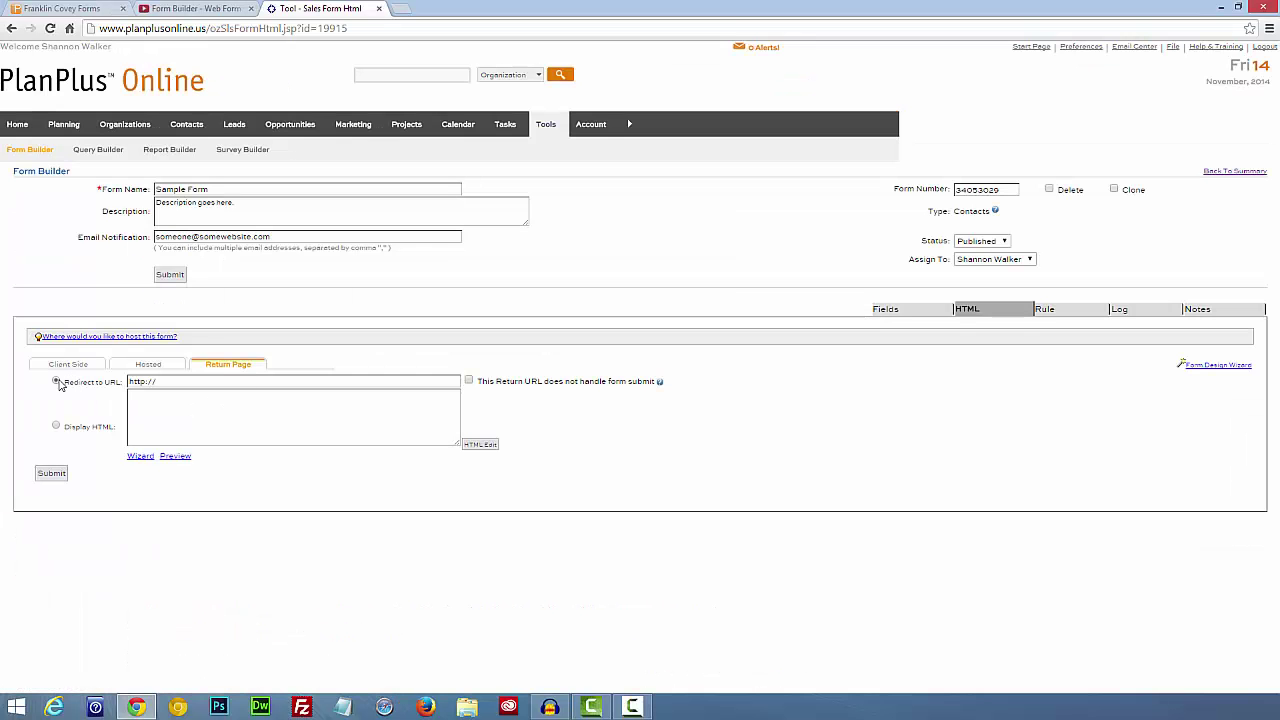
{"action": "left_click", "coordinate": [57, 382]}
{"action": "left_click", "coordinate": [167, 382]}
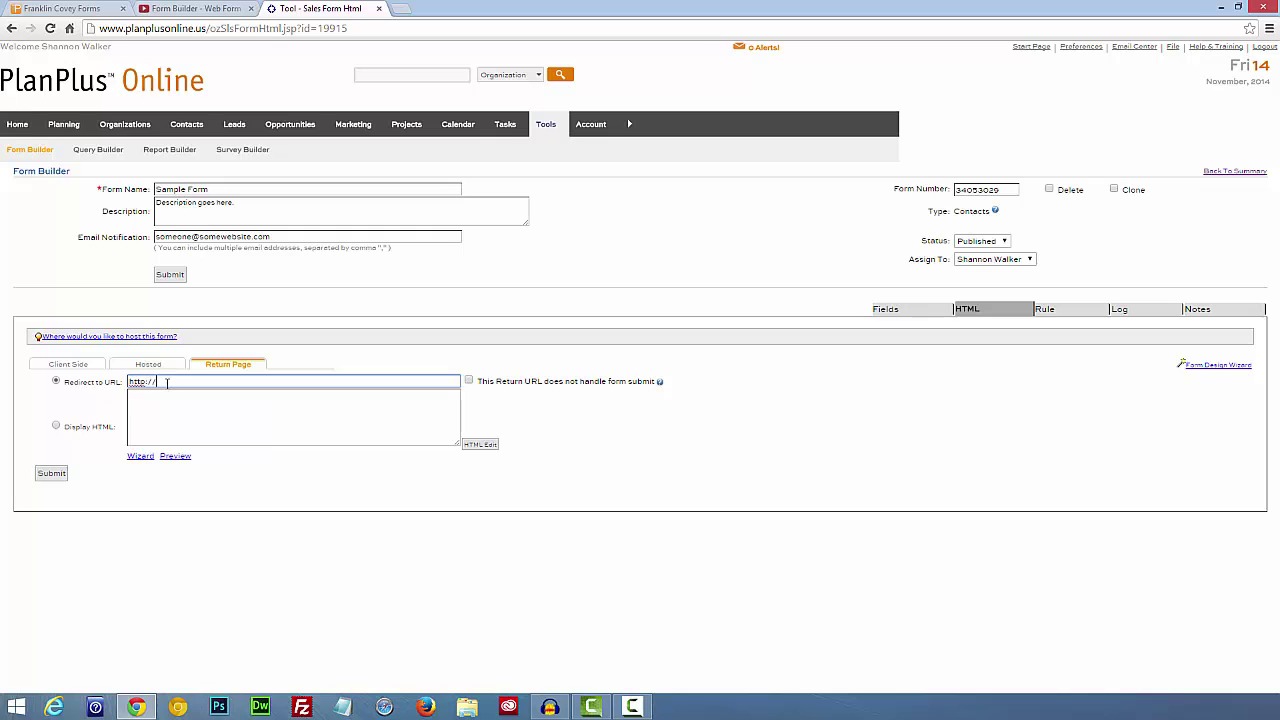
{"action": "left_click", "coordinate": [96, 329]}
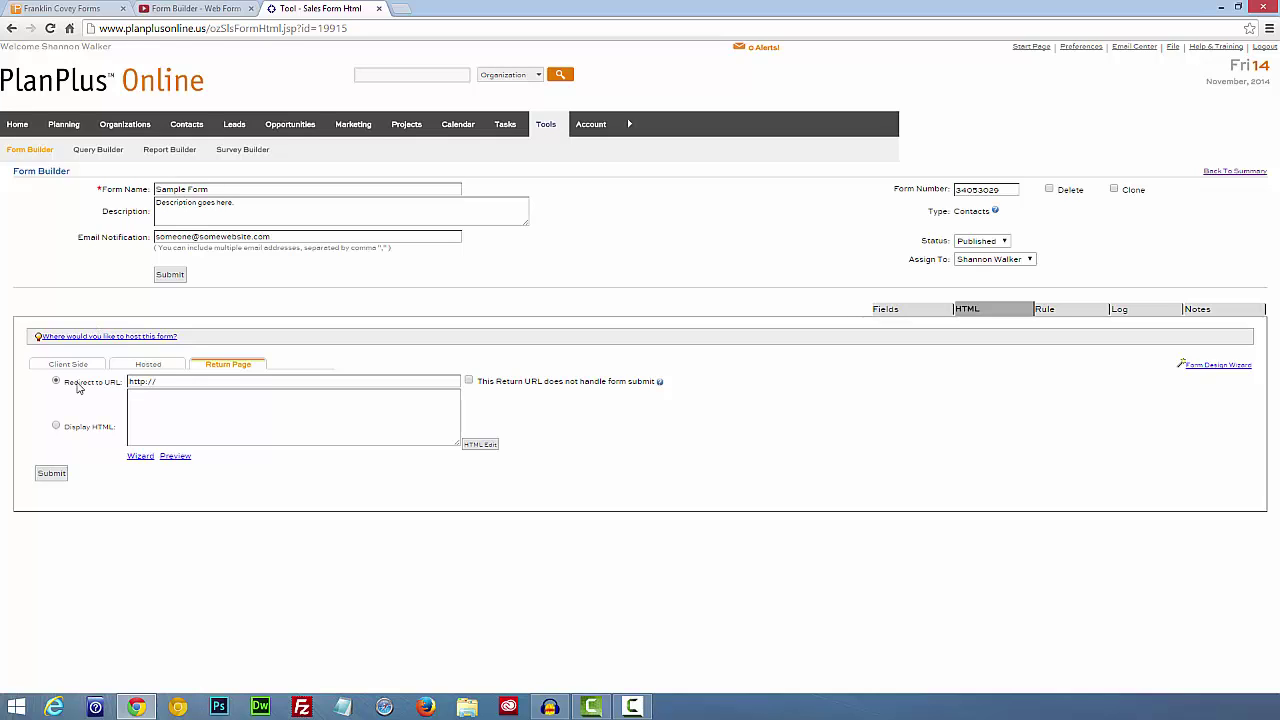
{"action": "left_click", "coordinate": [195, 382]}
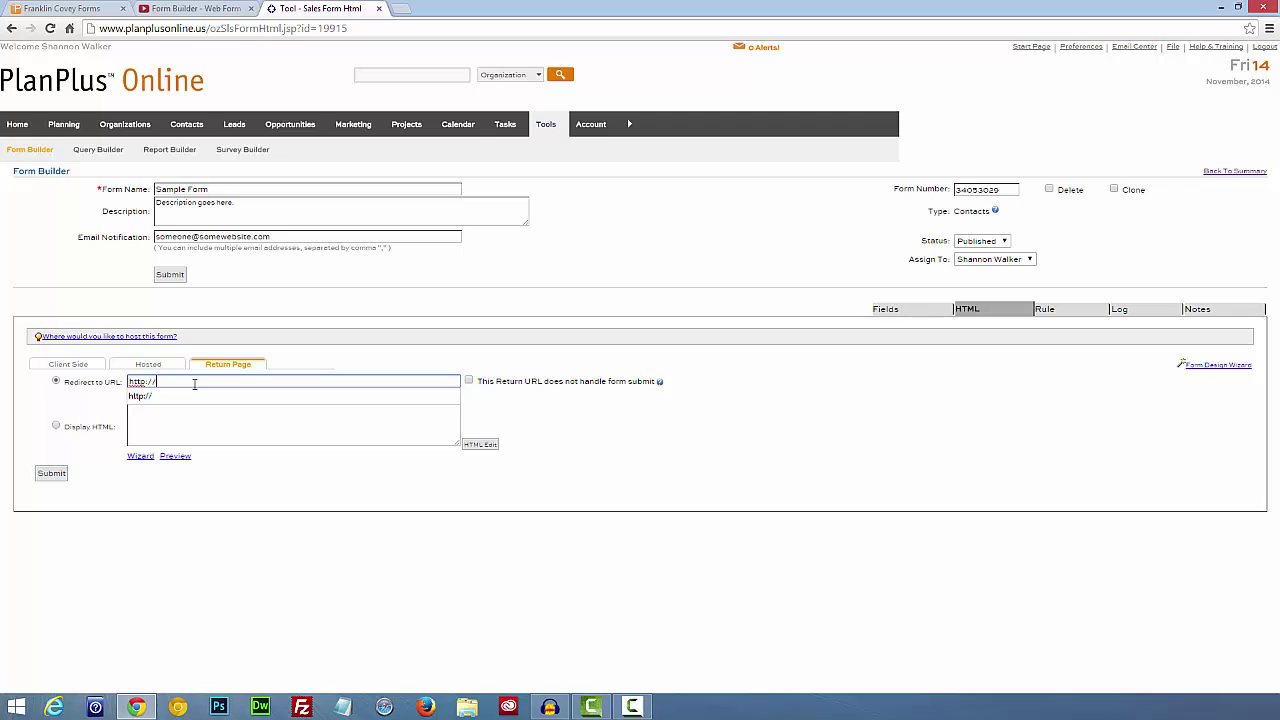
{"action": "type", "text": "www.samplesit"}
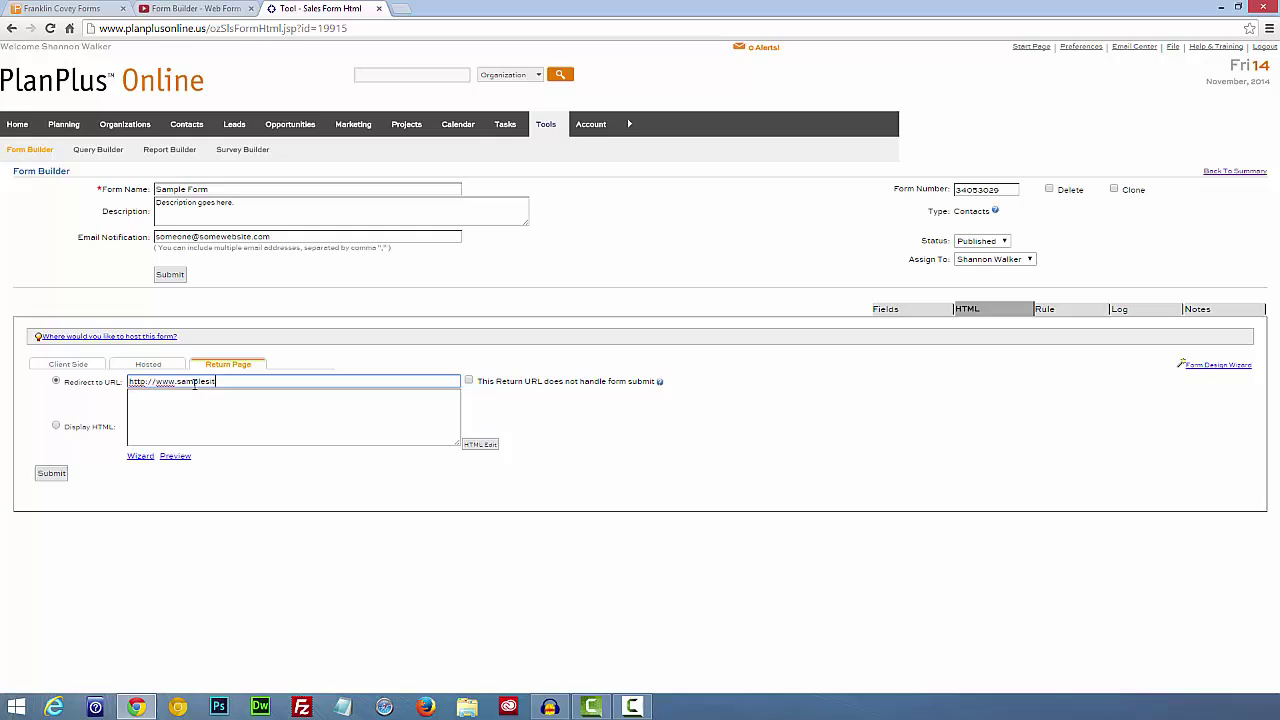
{"action": "type", "text": "e.com/thank"}
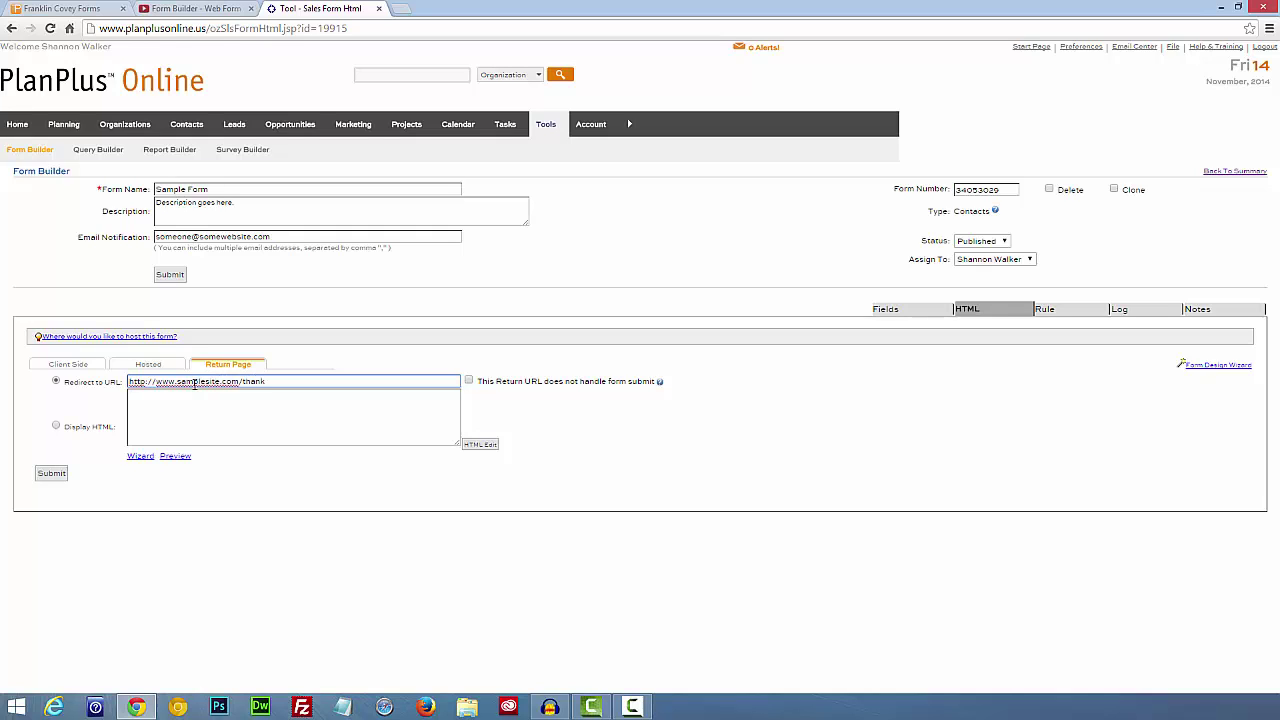
{"action": "type", "text": "-you/"}
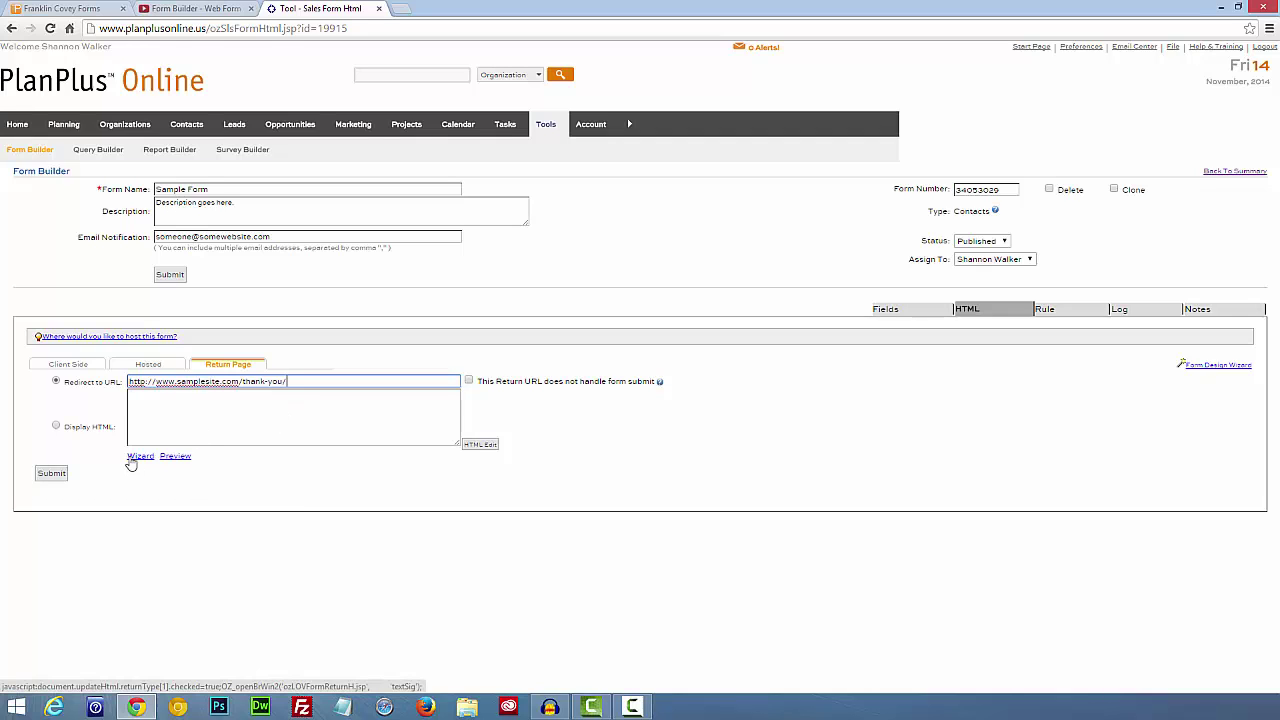
{"action": "left_click", "coordinate": [51, 474]}
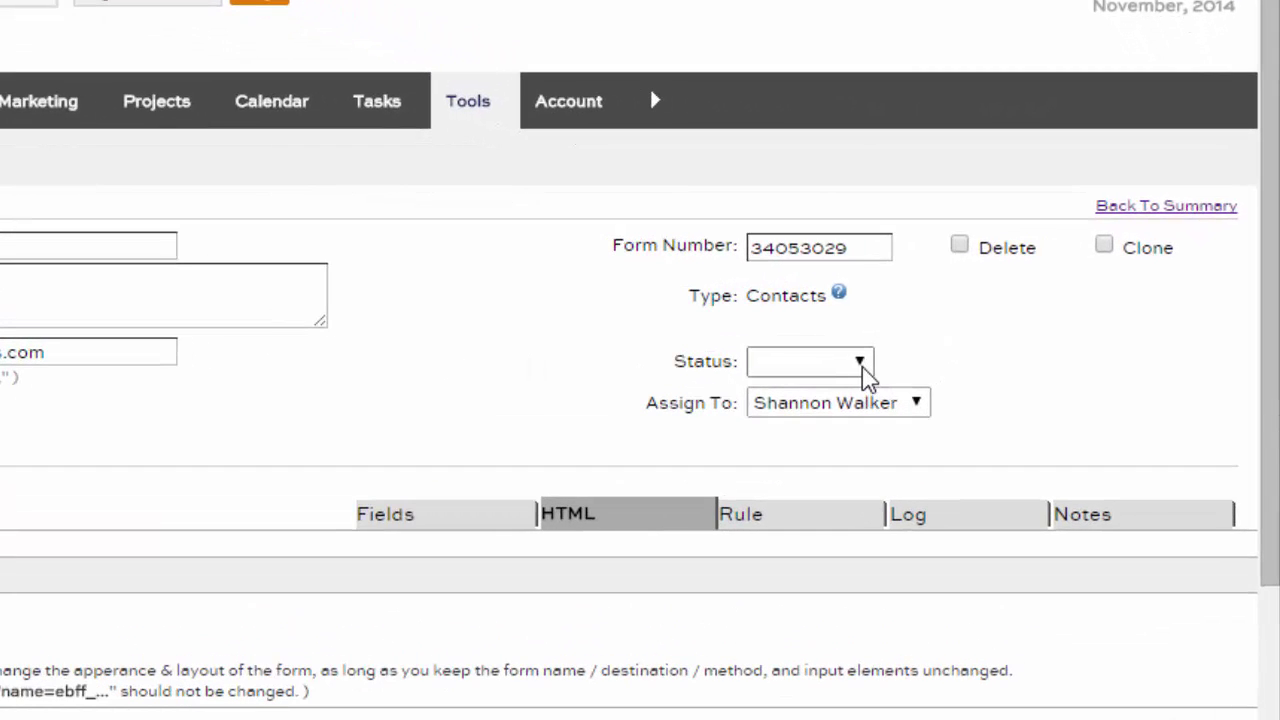
Step: Mark the form Published, assign it to a team member, and save
{"action": "left_click", "coordinate": [871, 361]}
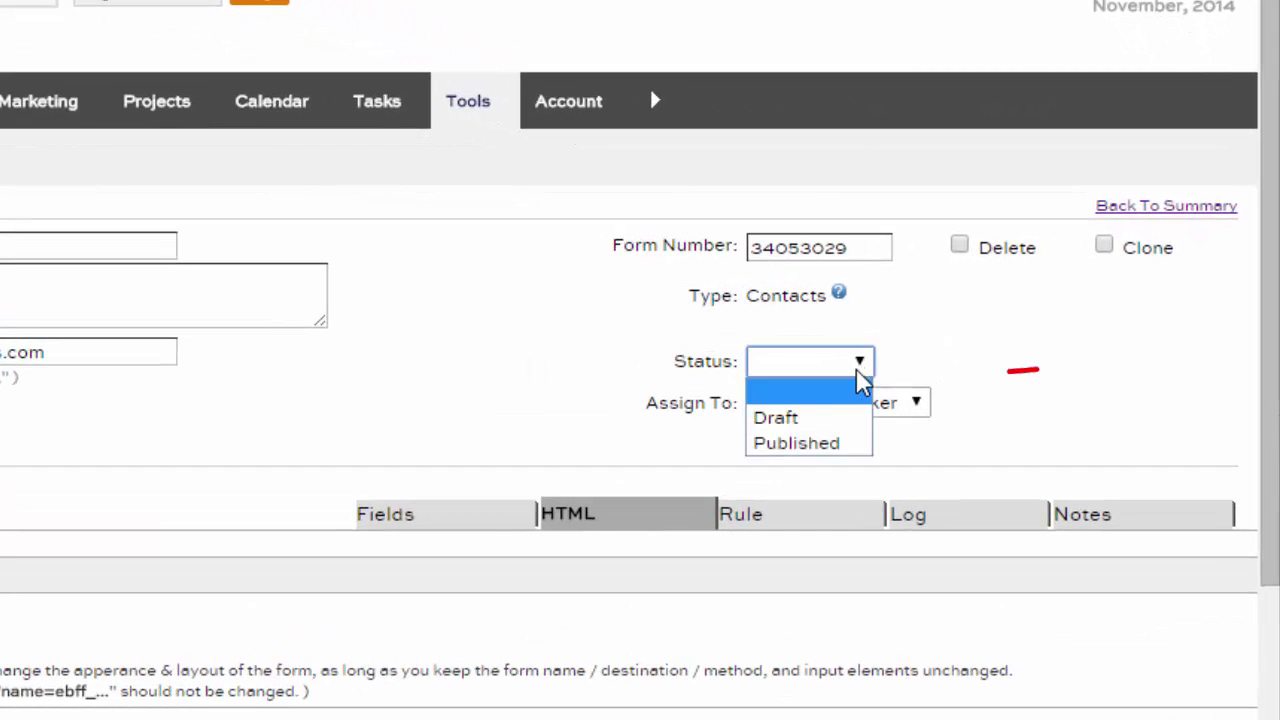
{"action": "left_click", "coordinate": [783, 446]}
{"action": "left_click", "coordinate": [893, 405]}
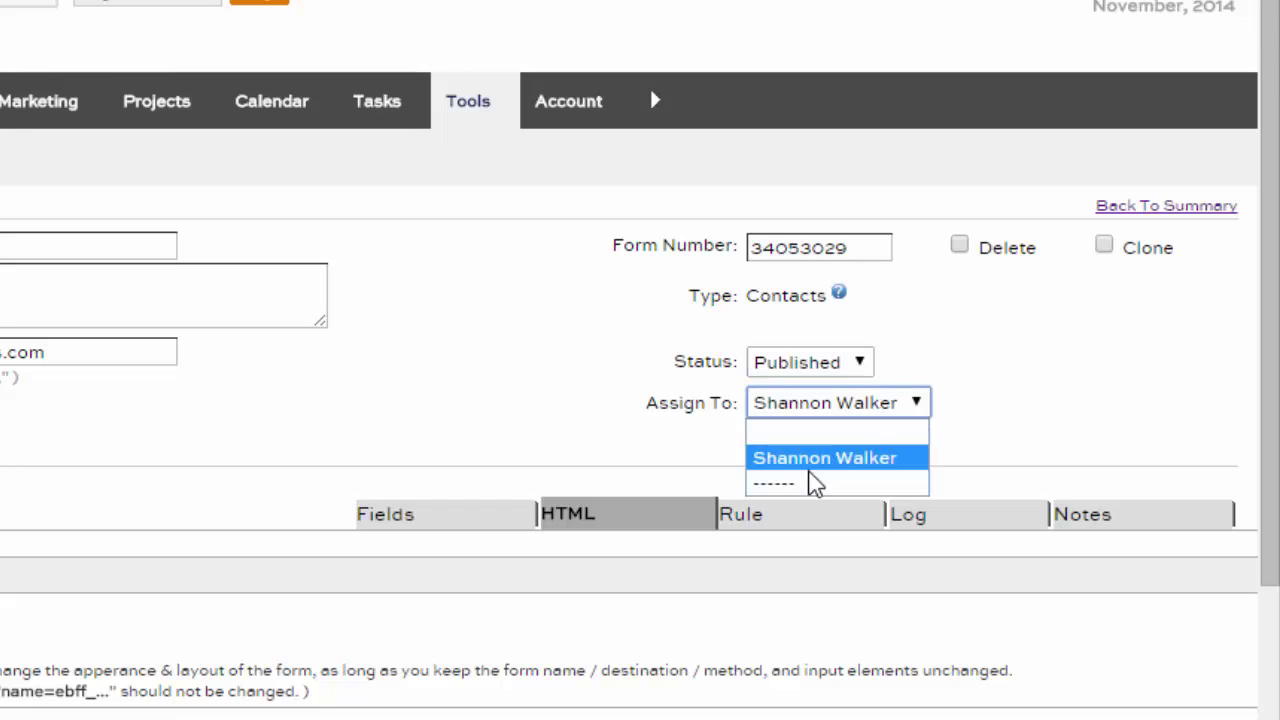
{"action": "left_click", "coordinate": [804, 460]}
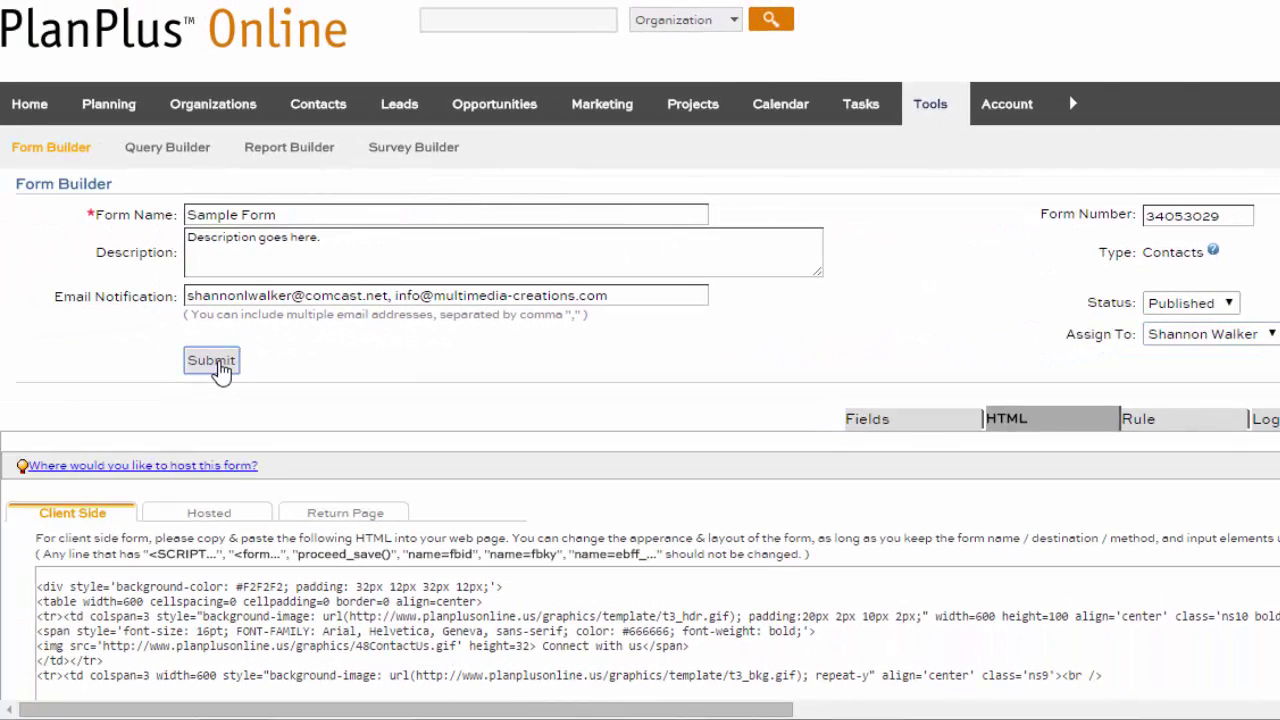
{"action": "left_click", "coordinate": [213, 362]}
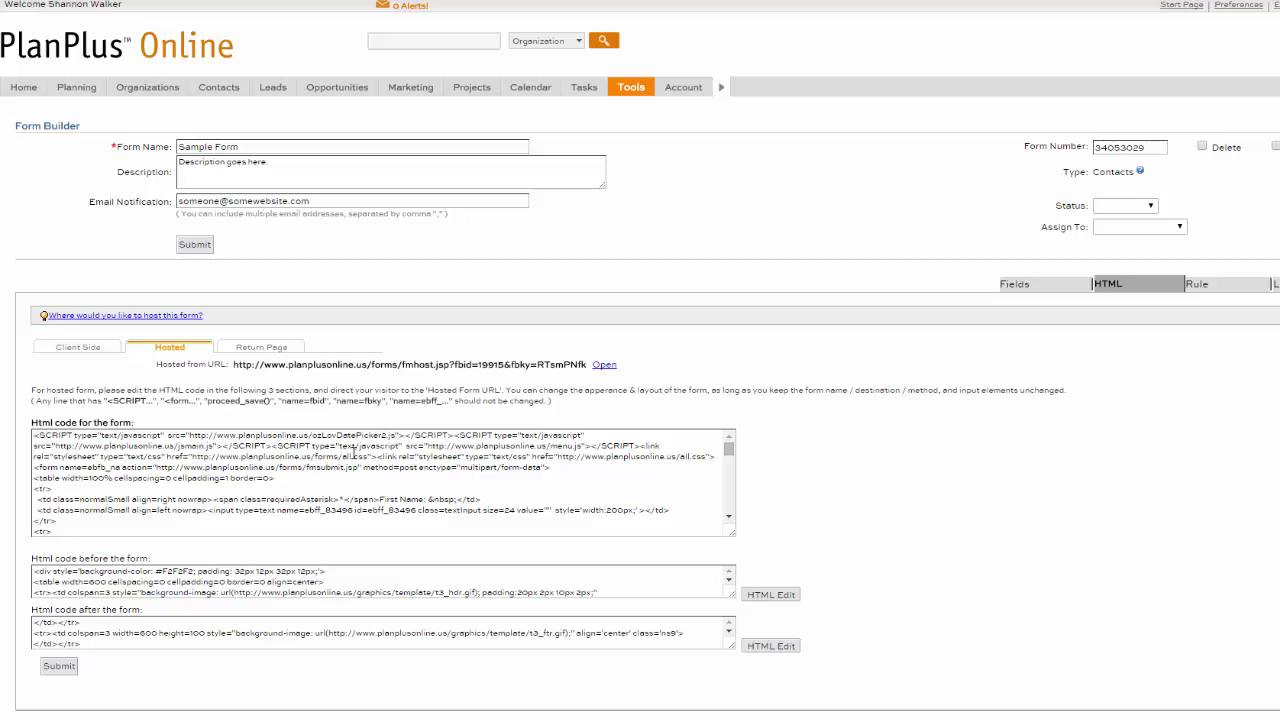
Step: Copy the form's entire client-side HTML code for the web page editor
{"action": "left_click", "coordinate": [94, 527]}
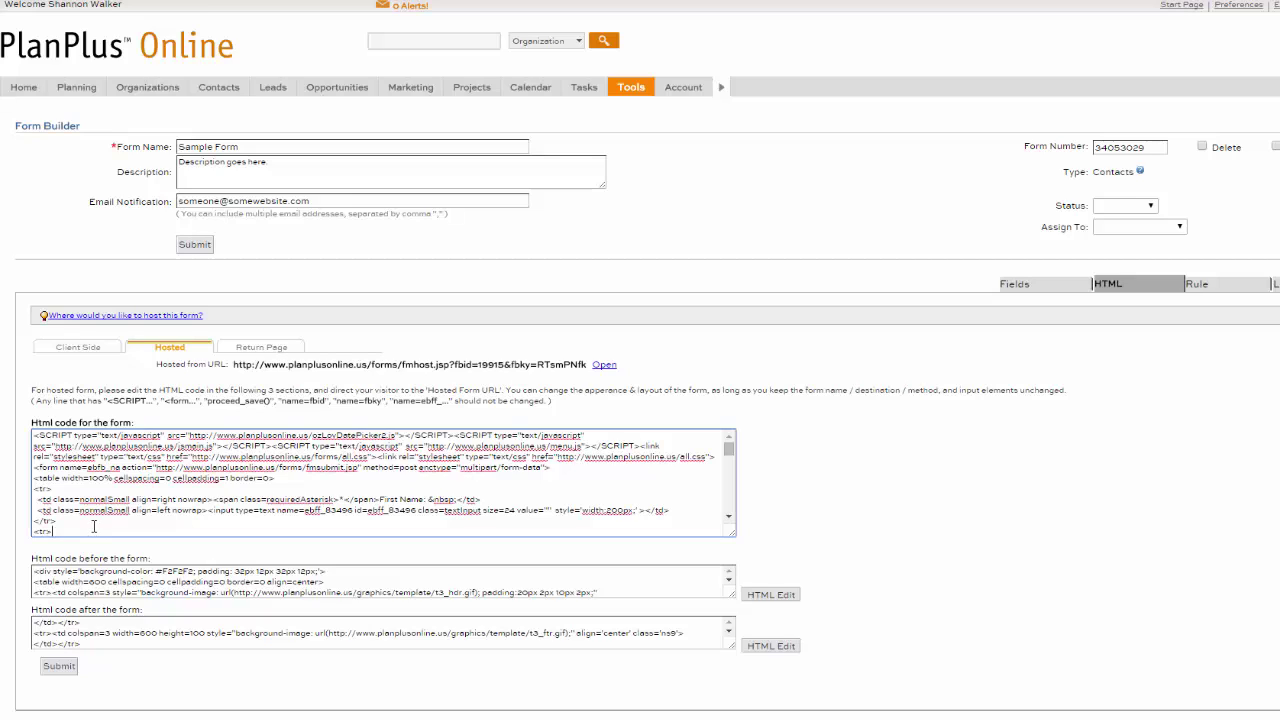
{"action": "left_click", "coordinate": [86, 350]}
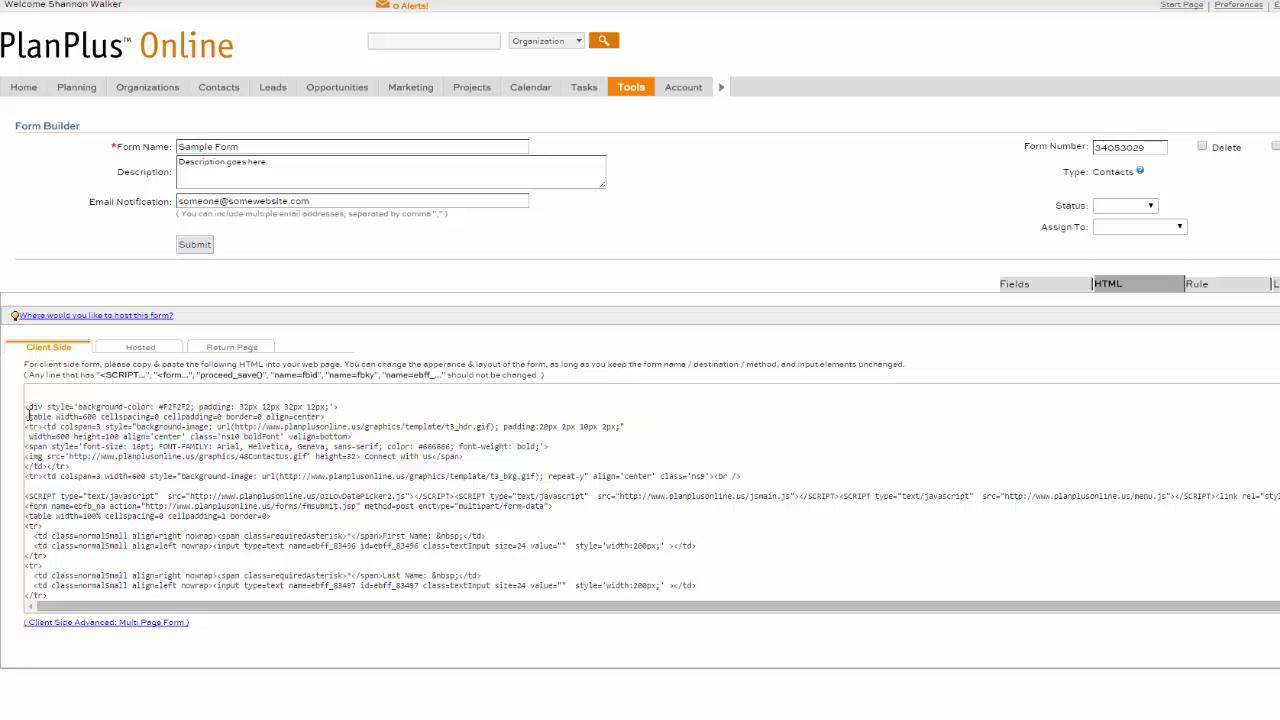
{"action": "left_click_drag", "start_coordinate": [27, 410], "coordinate": [280, 586]}
{"action": "right_click", "coordinate": [317, 488]}
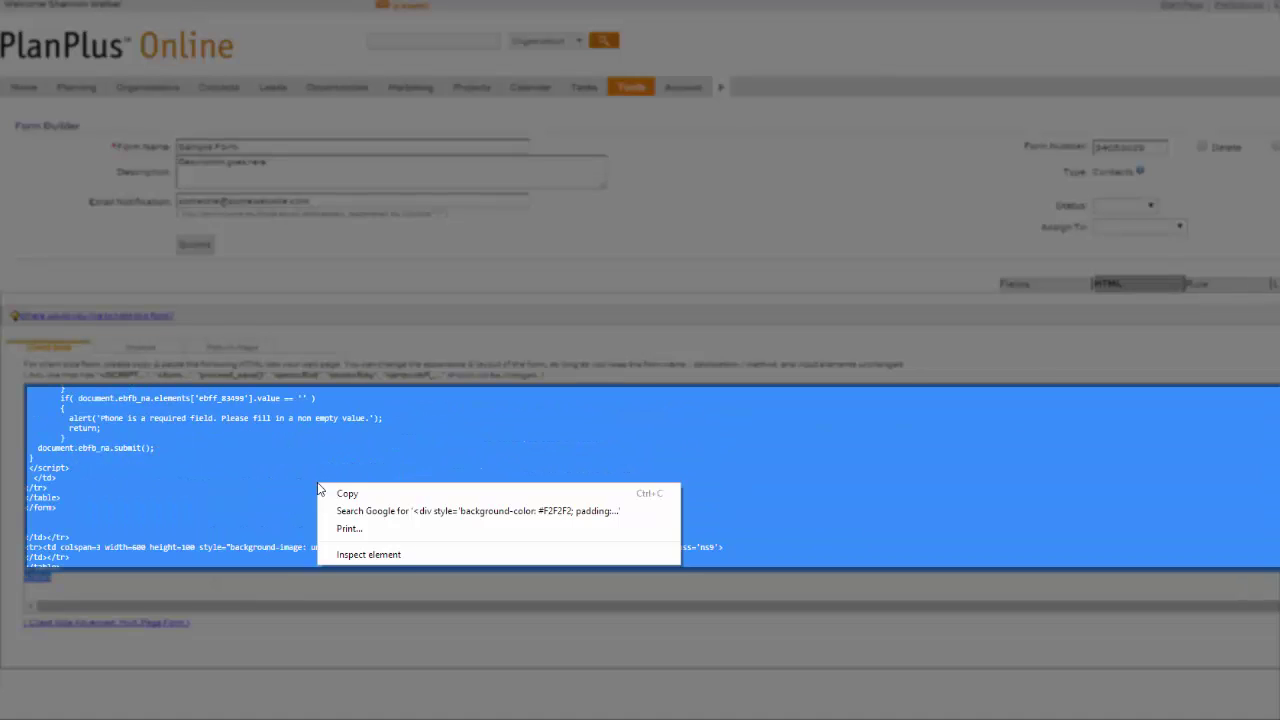
{"action": "left_click", "coordinate": [350, 493]}
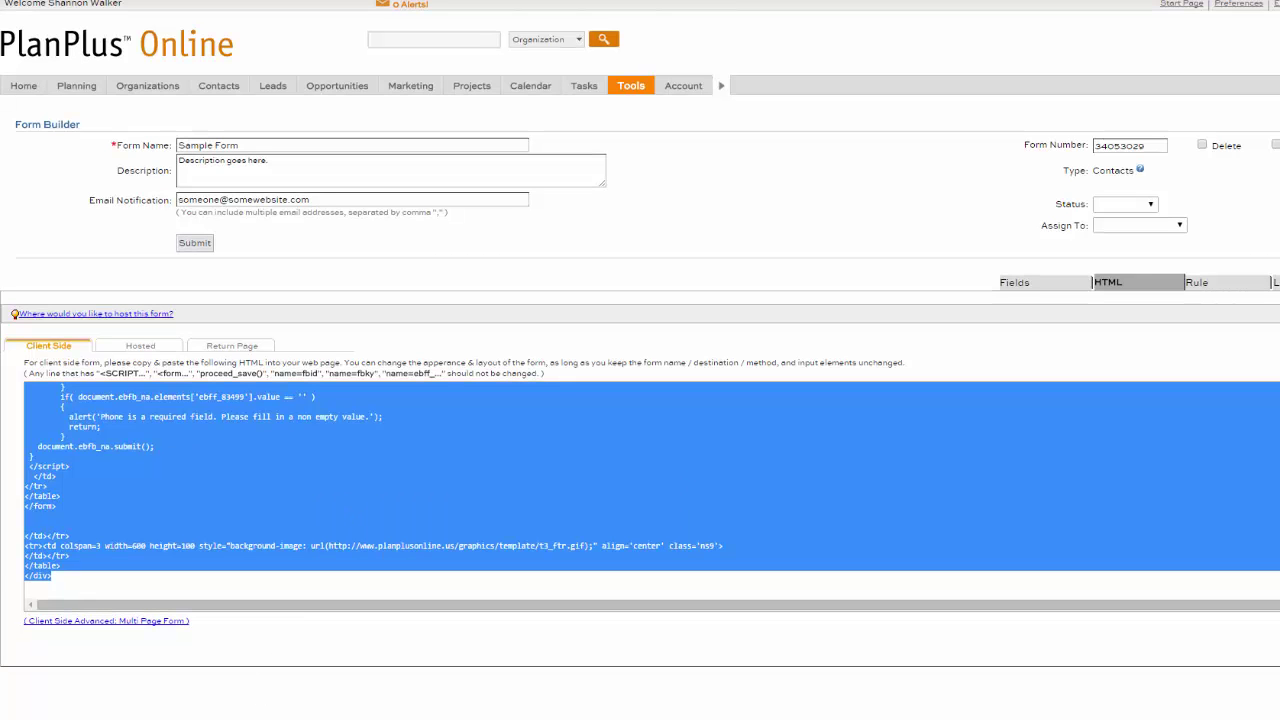
{"action": "key", "text": "alt+Tab"}
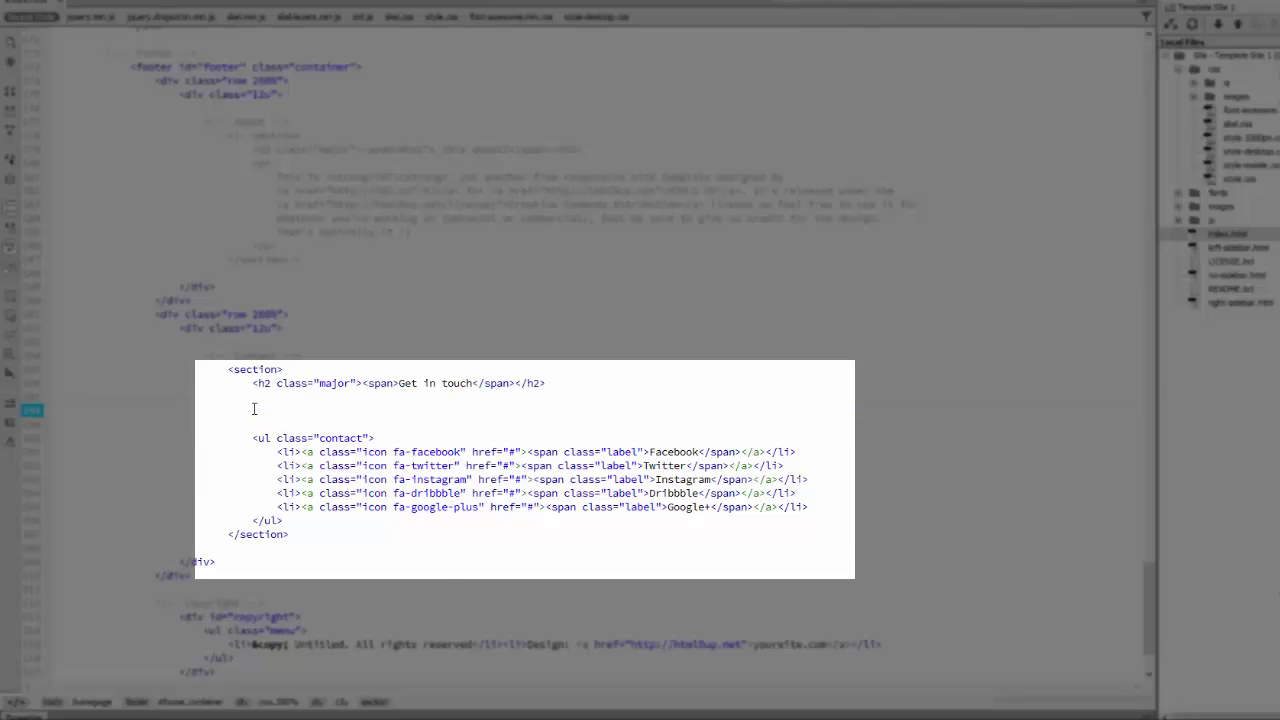
Step: Paste the form code under Get in touch in index.html, save, and preview in Chrome
{"action": "right_click", "coordinate": [252, 412]}
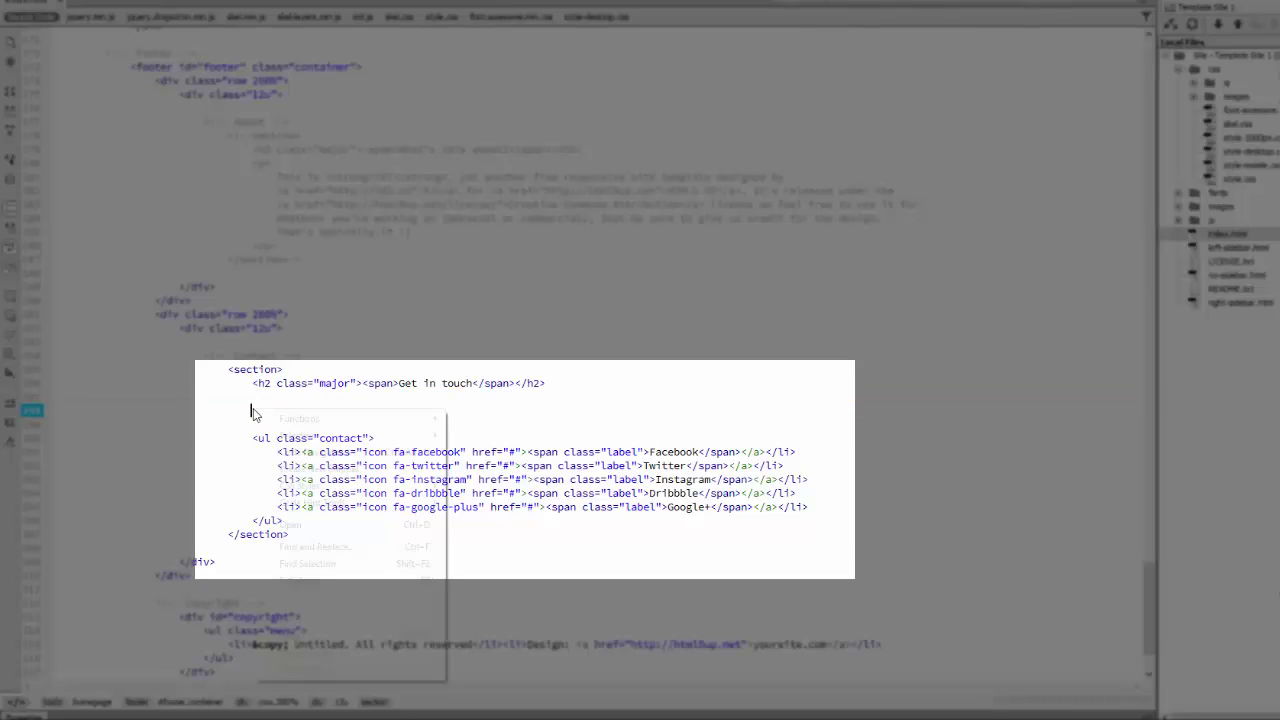
{"action": "left_click", "coordinate": [308, 634]}
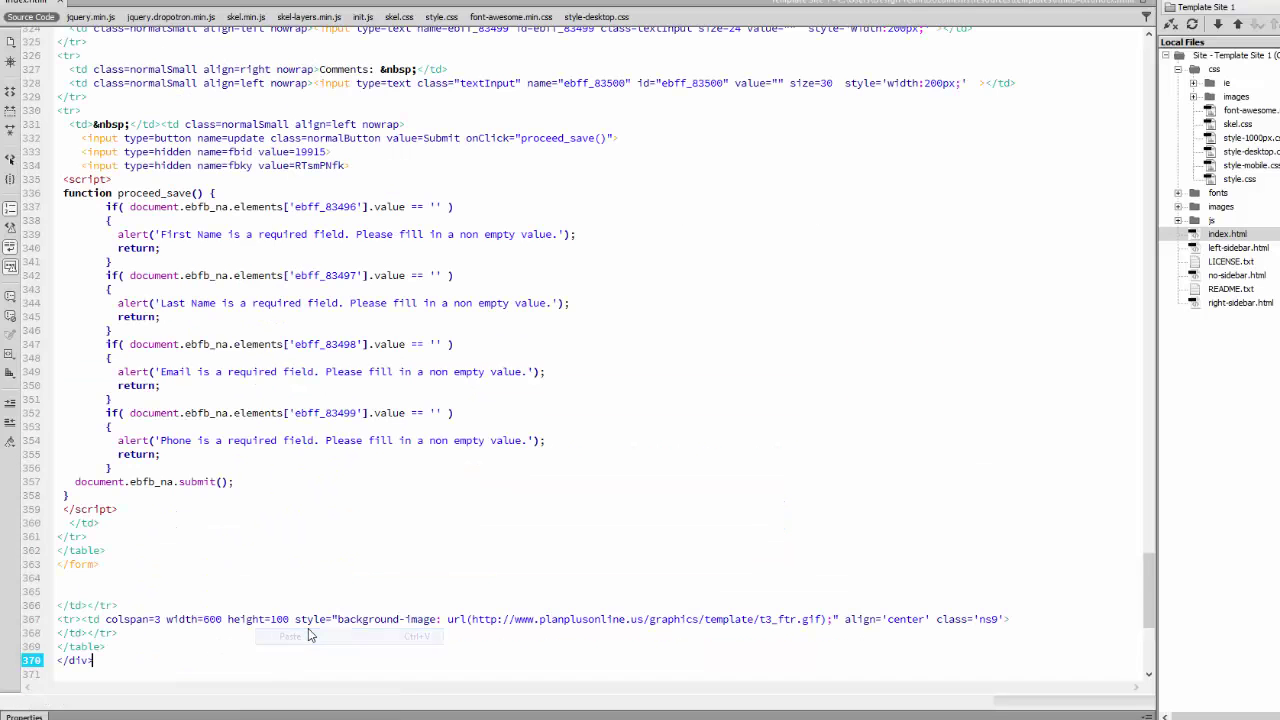
{"action": "key", "text": "alt+f"}
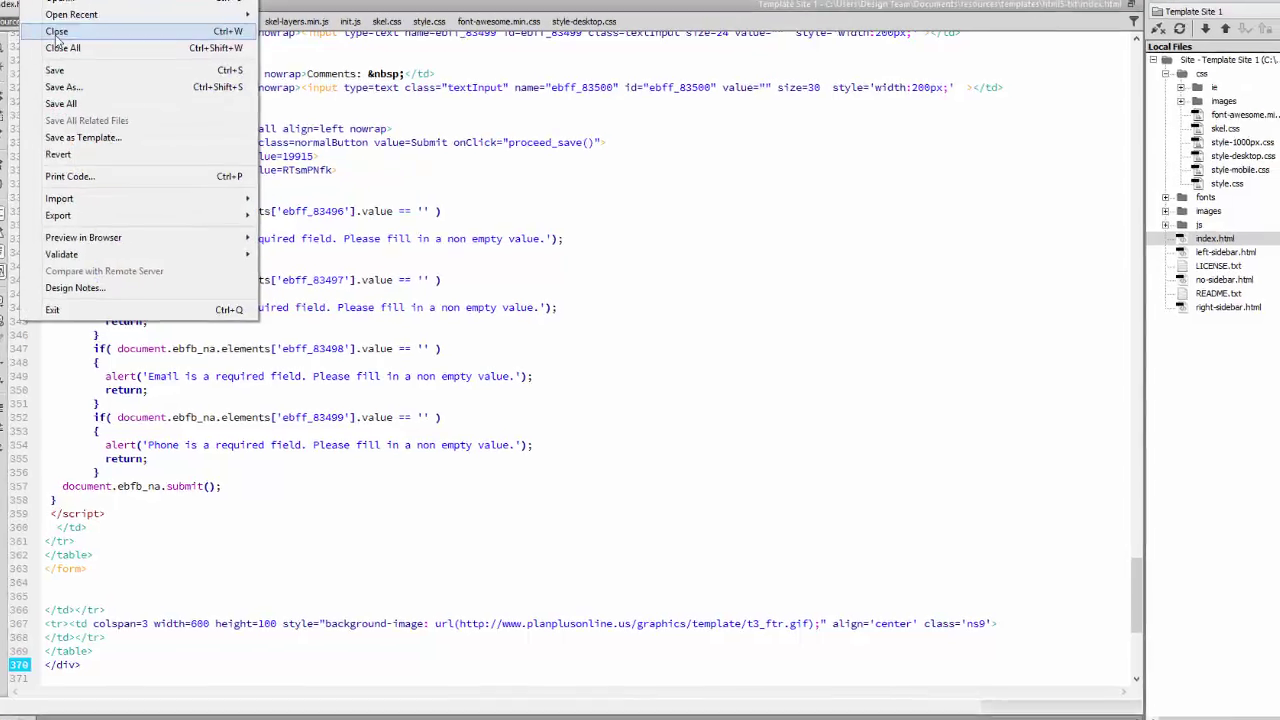
{"action": "key", "text": "s"}
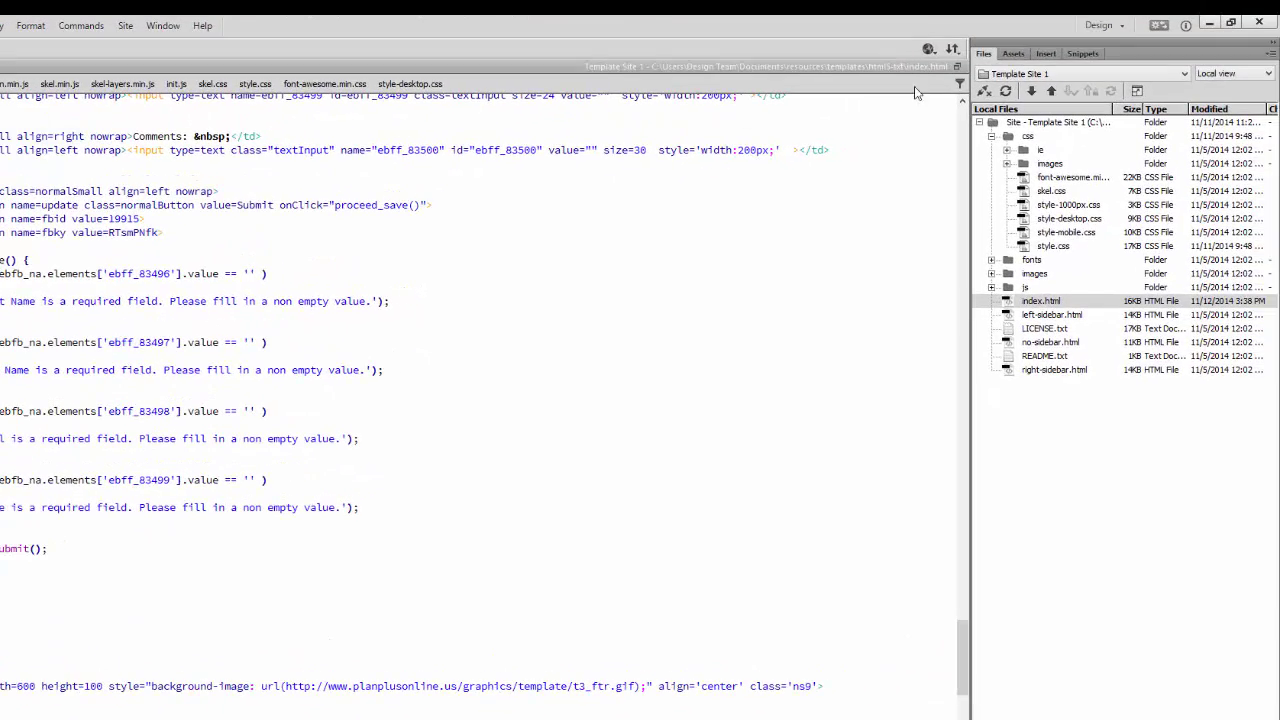
{"action": "left_click", "coordinate": [928, 48]}
{"action": "left_click", "coordinate": [980, 88]}
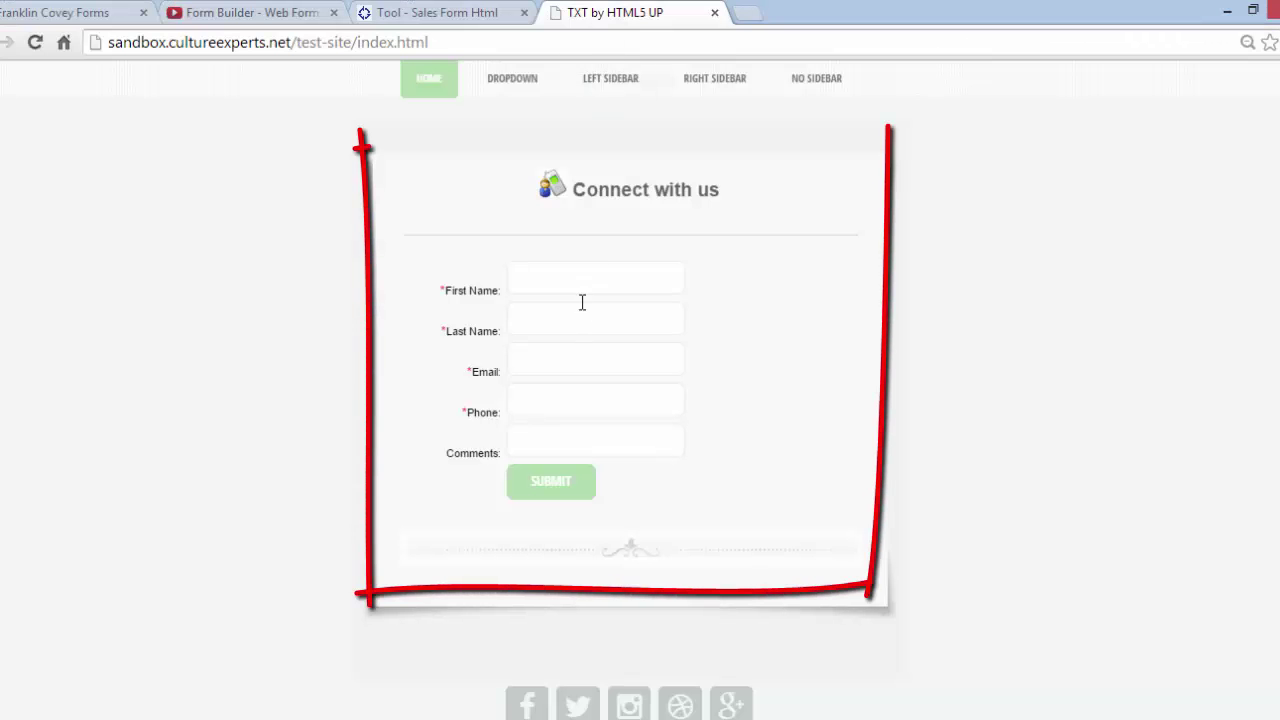
Step: Enter the test contact's first and last name, e-mail address and phone number
{"action": "left_click", "coordinate": [586, 278]}
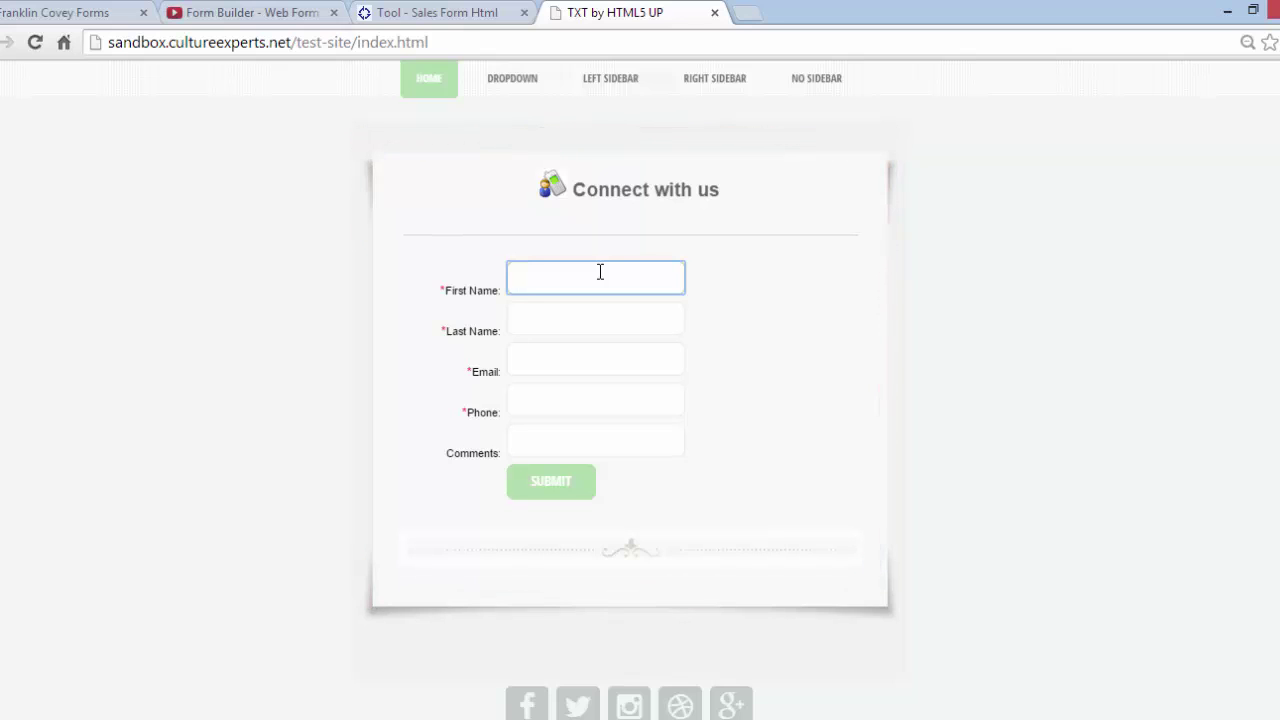
{"action": "key", "text": "Tab"}
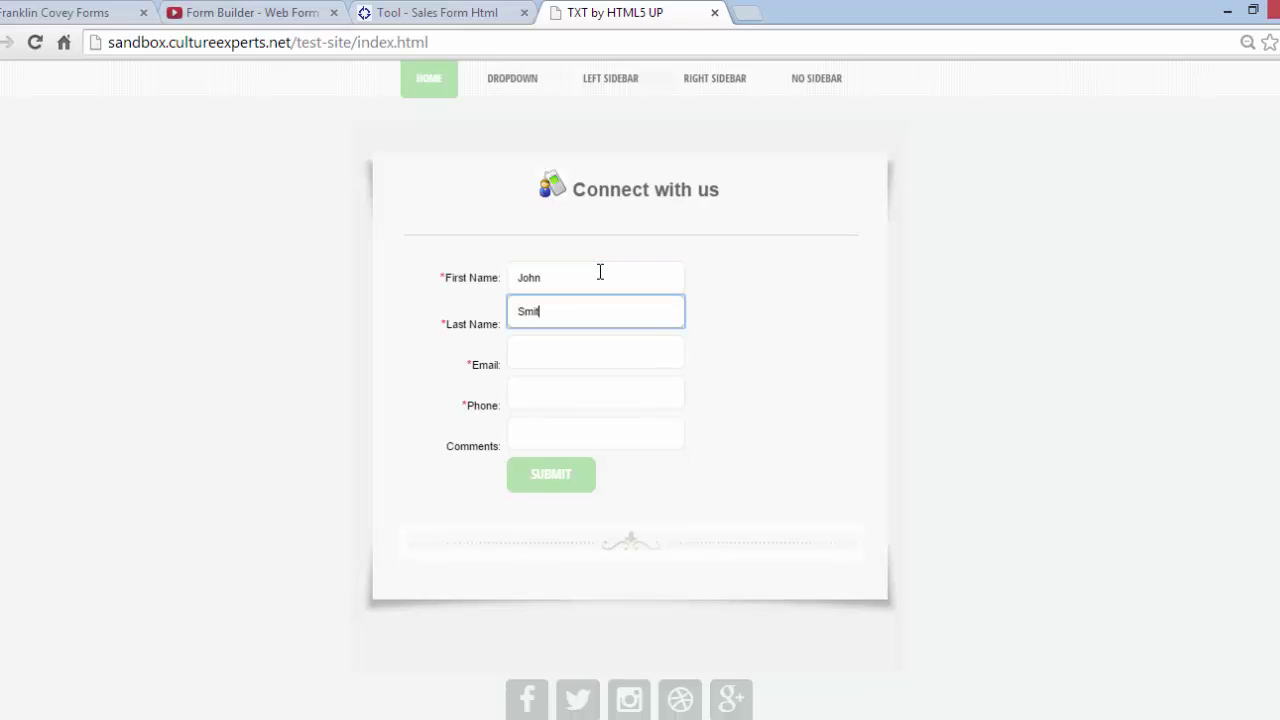
{"action": "key", "text": "Tab"}
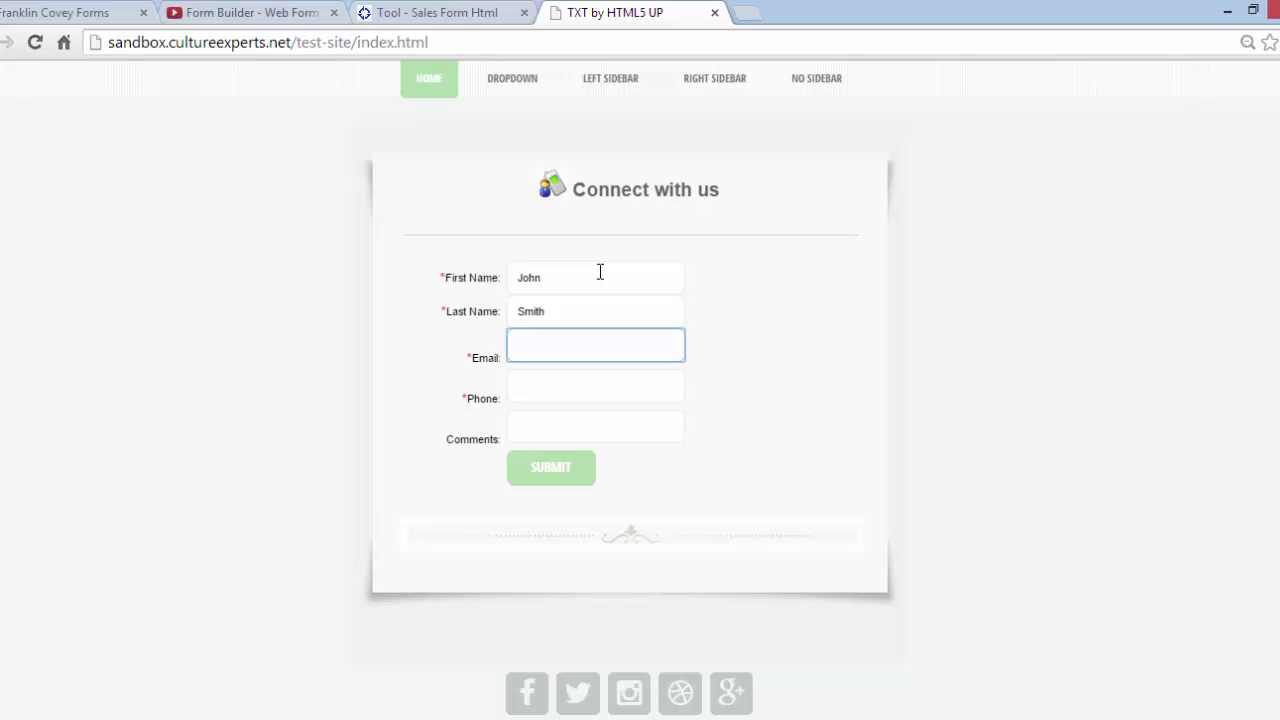
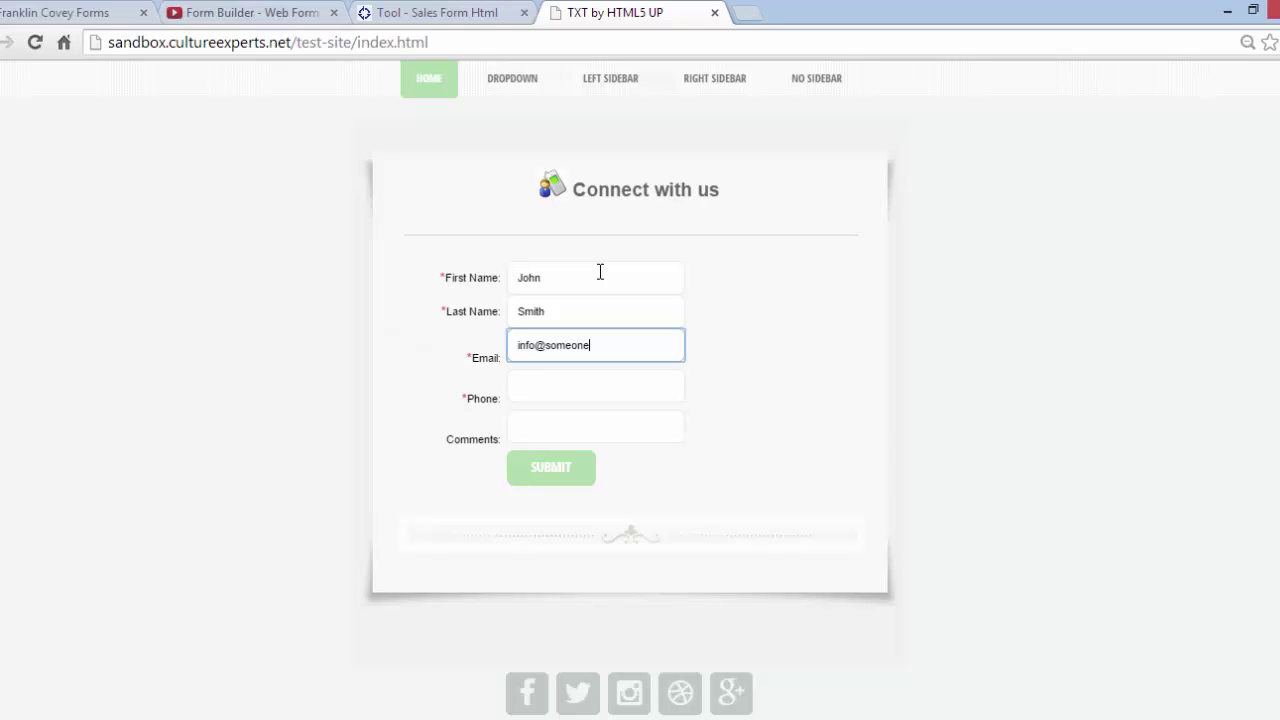
{"action": "key", "text": "Tab"}
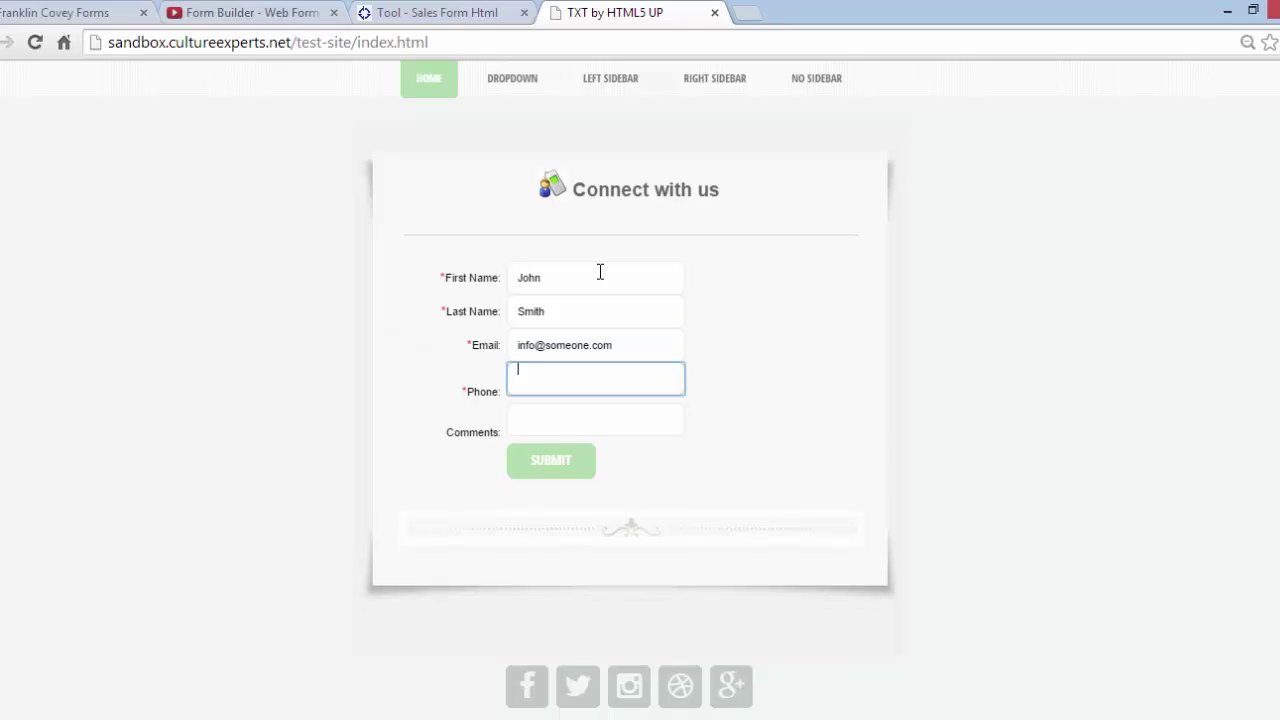
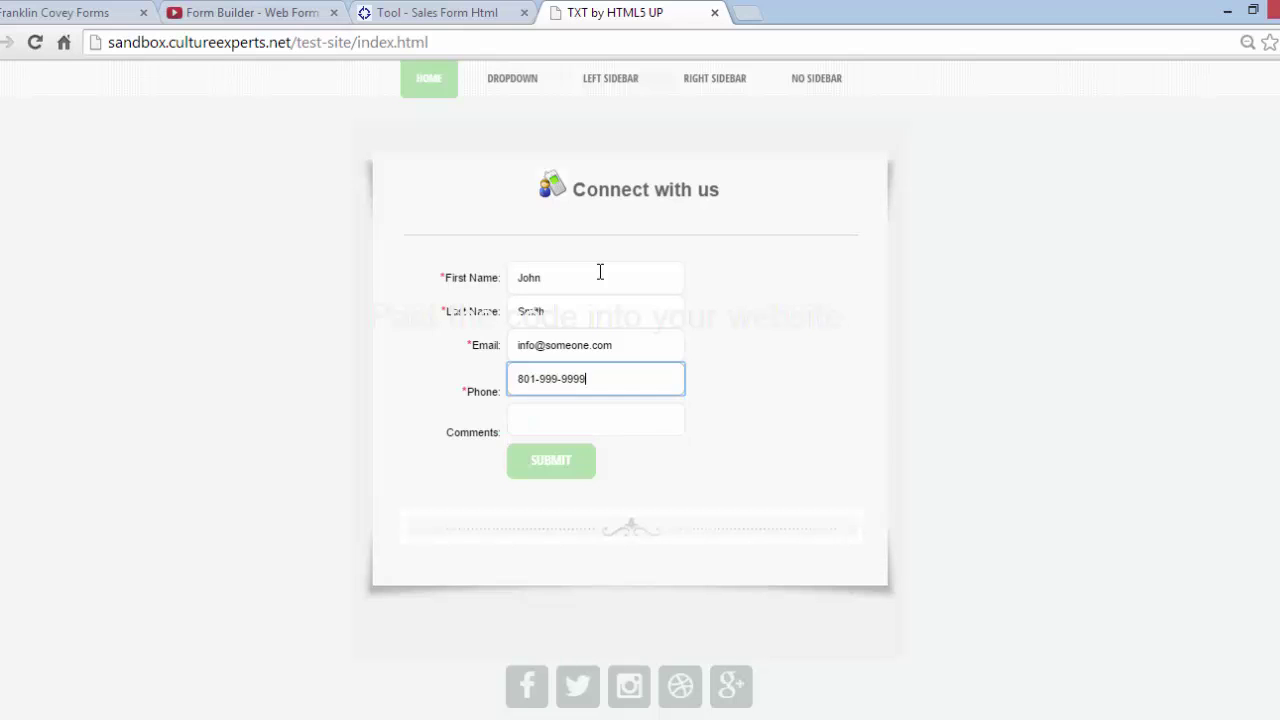
Step: Add the suggested sample comment and submit the form
{"action": "key", "text": "Tab"}
{"action": "type", "text": "sa"}
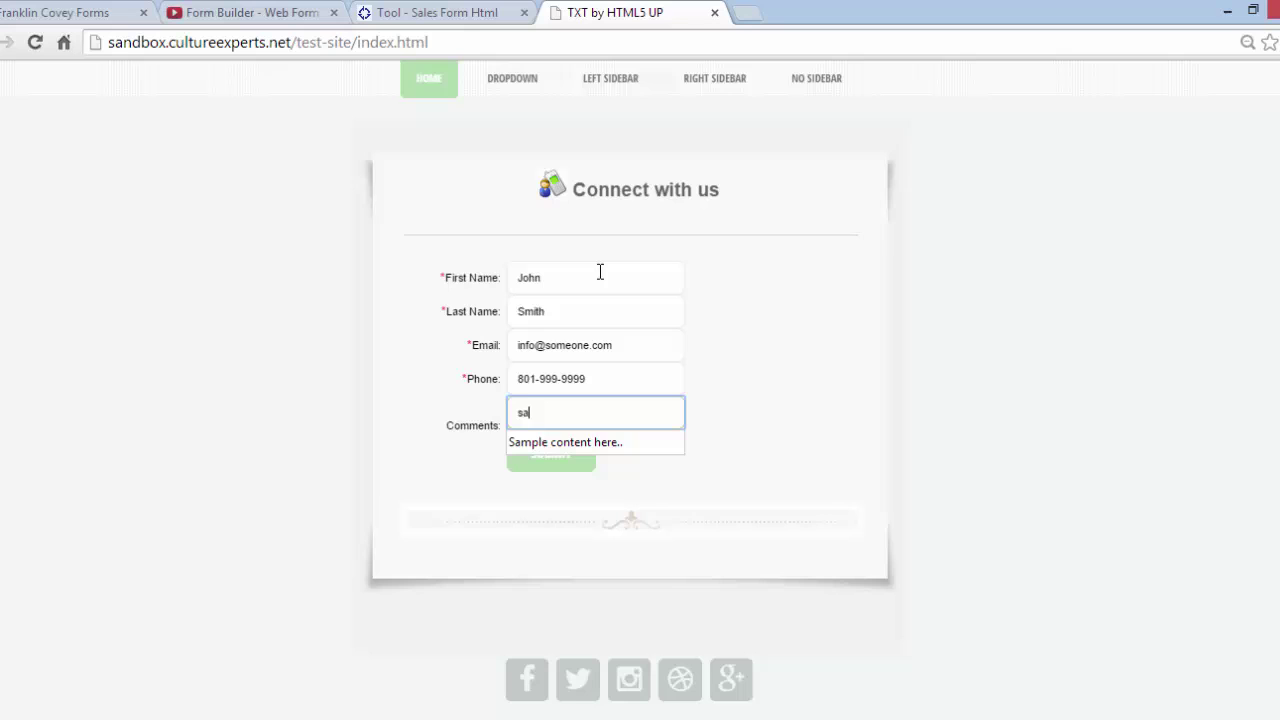
{"action": "key", "text": "Down"}
{"action": "key", "text": "Return"}
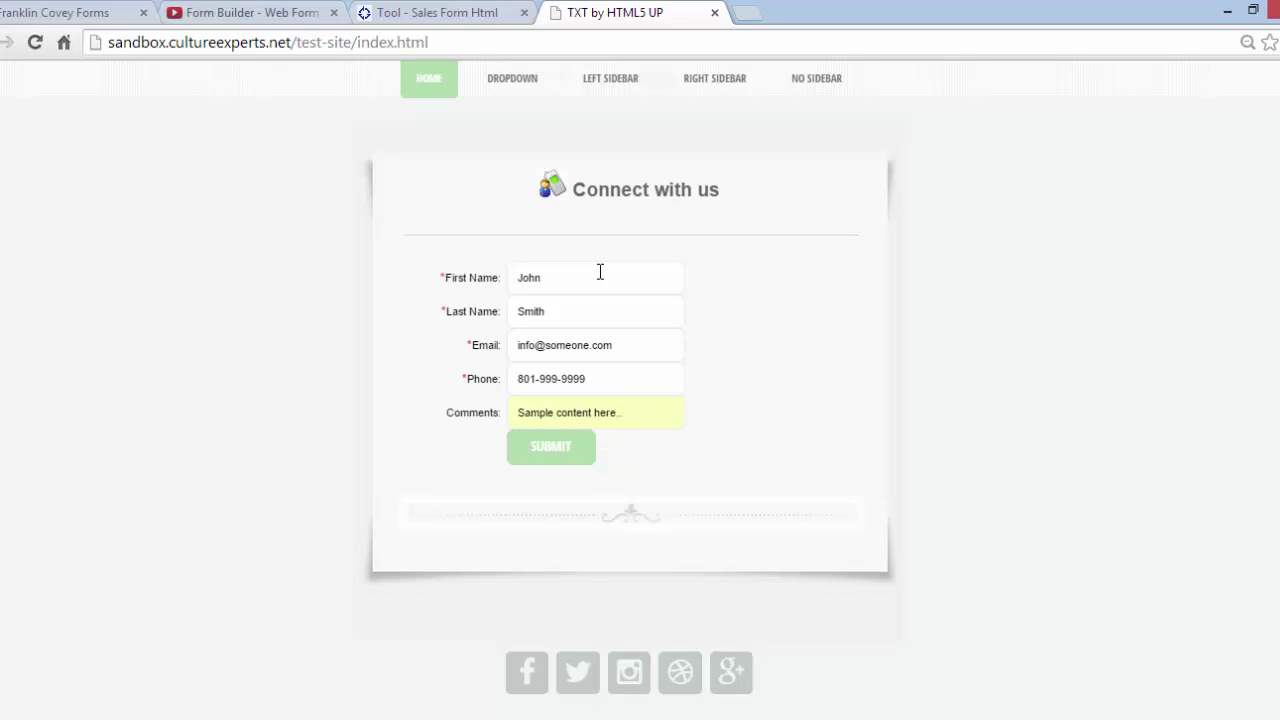
{"action": "left_click", "coordinate": [557, 449]}
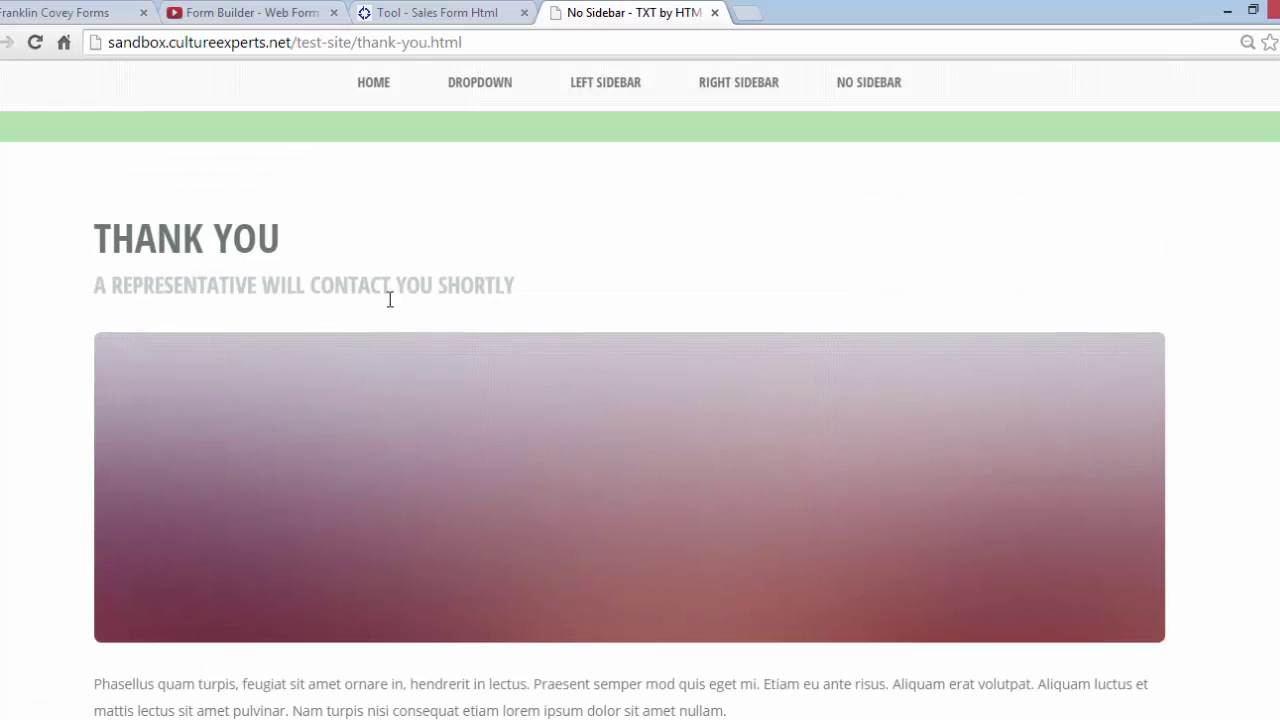
Step: Return to PlanPlus Online and view the new contact's Contact Snapshot with its phone and e-mail
{"action": "left_click", "coordinate": [514, 12]}
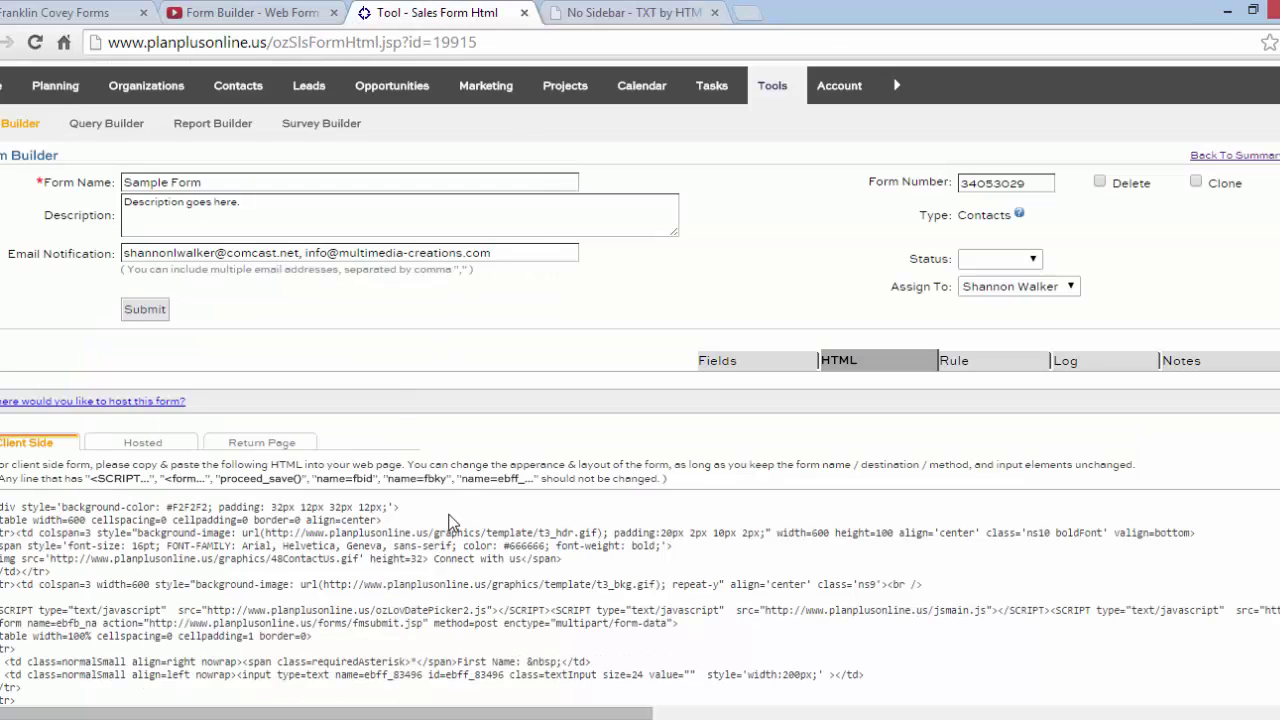
{"action": "scroll", "coordinate": [455, 523], "scroll_direction": "down", "scroll_amount": 2}
{"action": "scroll", "coordinate": [457, 523], "scroll_direction": "up", "scroll_amount": 2}
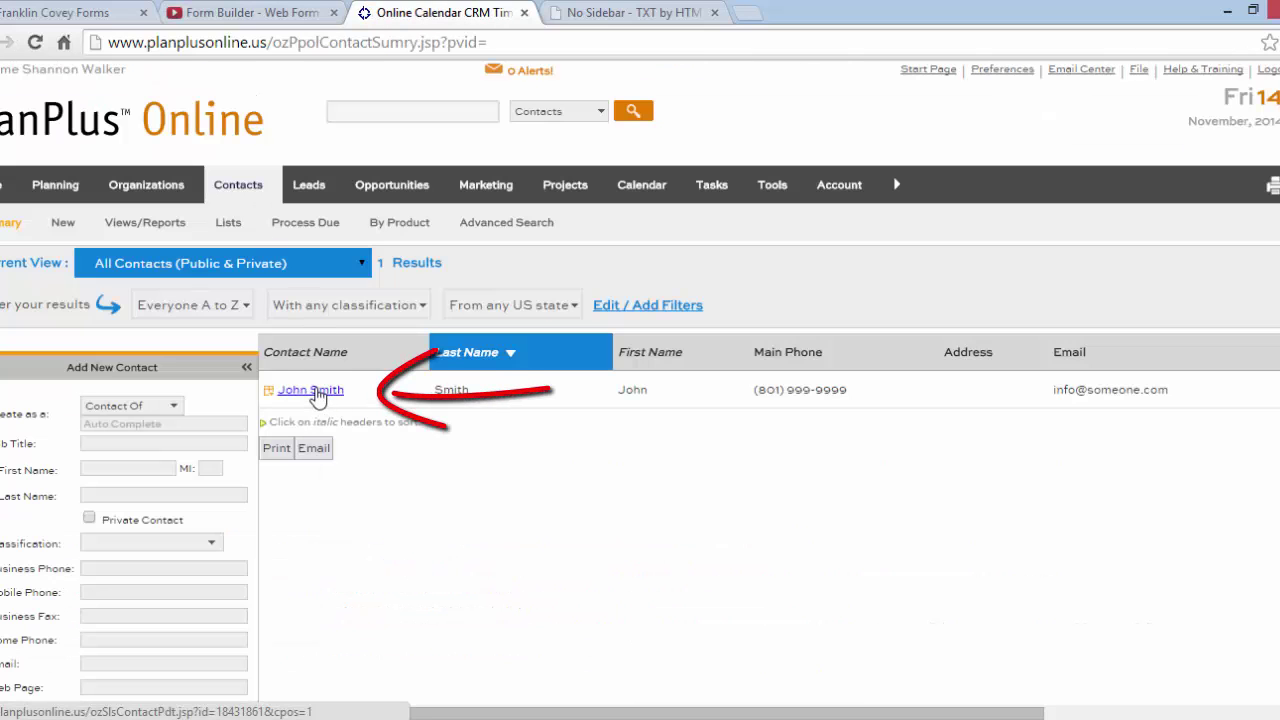
{"action": "mouse_move", "coordinate": [316, 393]}
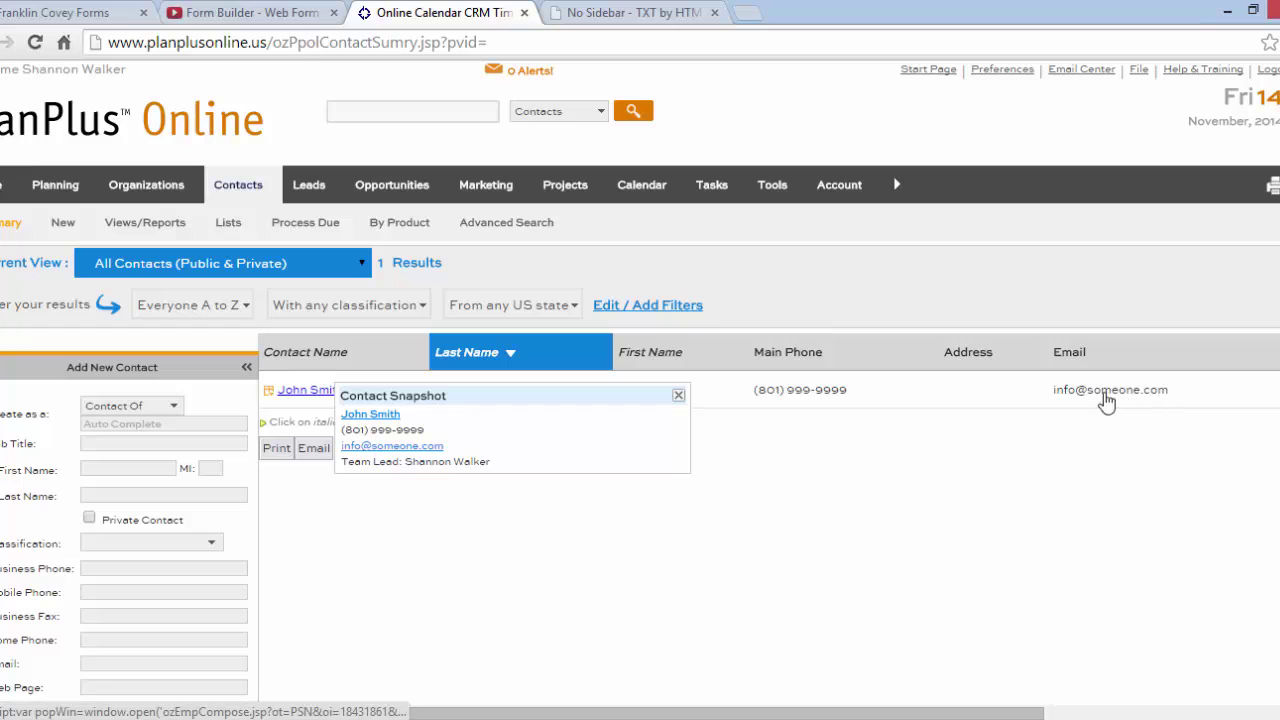